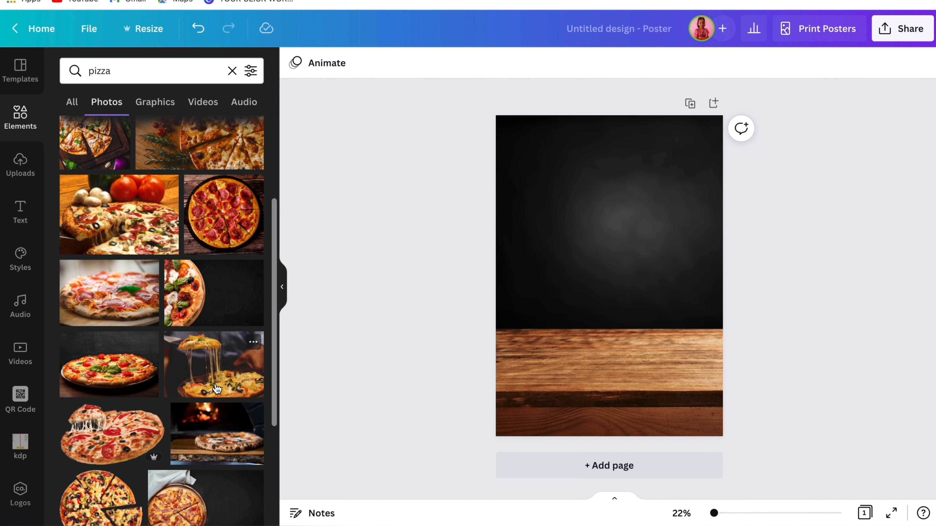
# Find the whole pizza photo with one slice cut away among the results and place it on the wooden table
pyautogui.scroll(-6, 216, 388)
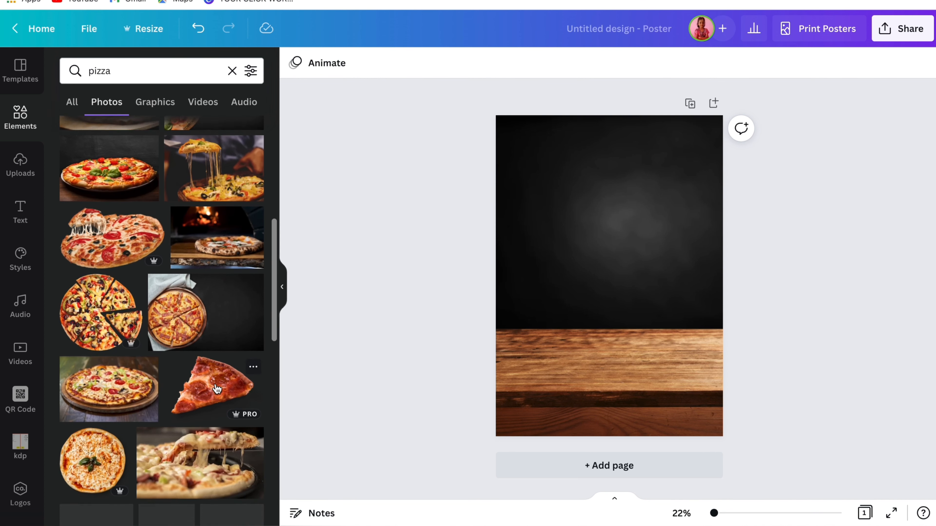
pyautogui.scroll(-3, 217, 388)
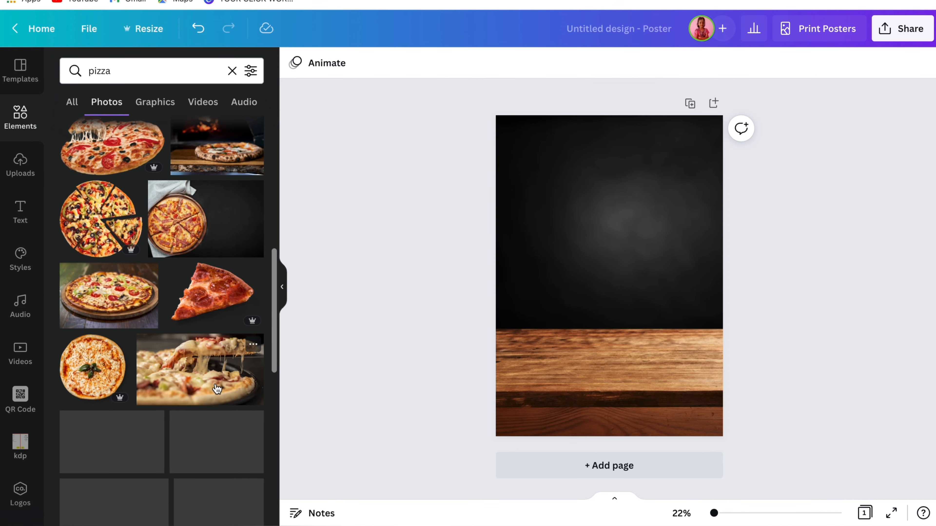
pyautogui.scroll(-4, 217, 389)
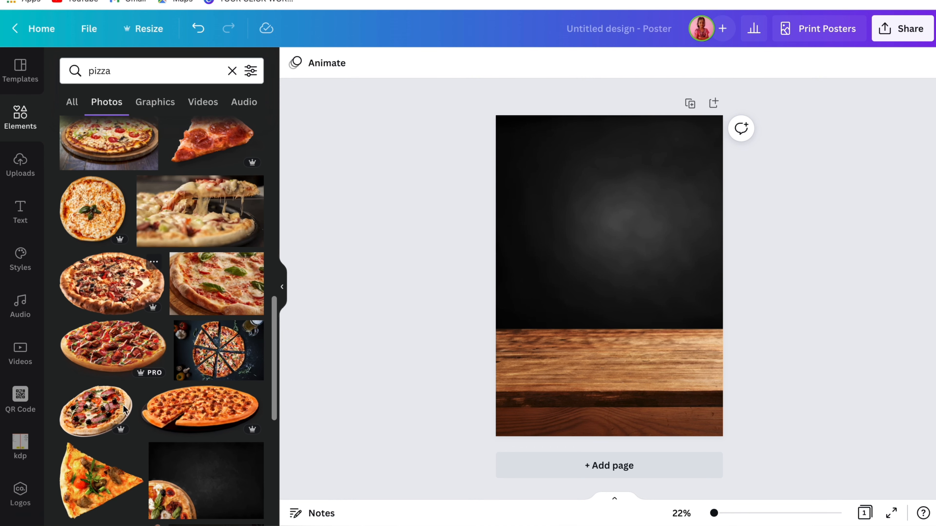
pyautogui.scroll(-3, 137, 440)
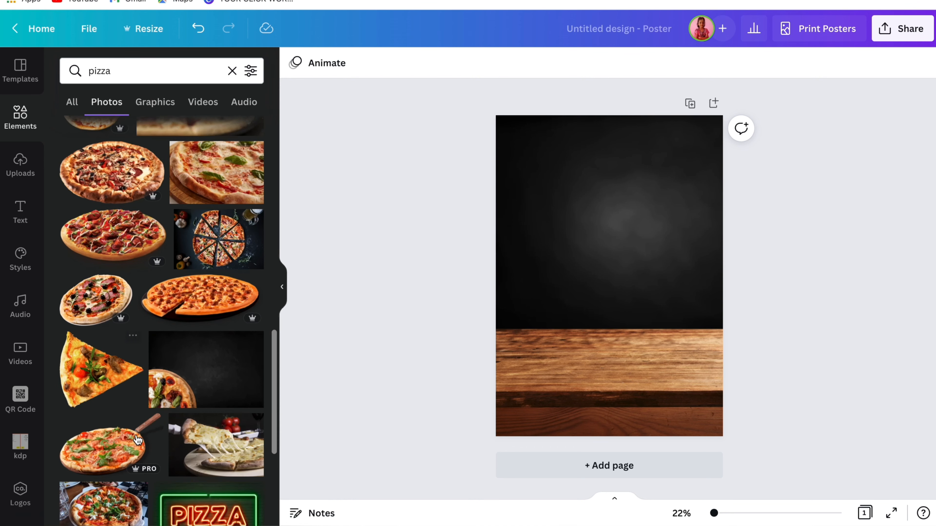
pyautogui.click(179, 314)
pyautogui.moveTo(606, 262); pyautogui.dragTo(601, 325)
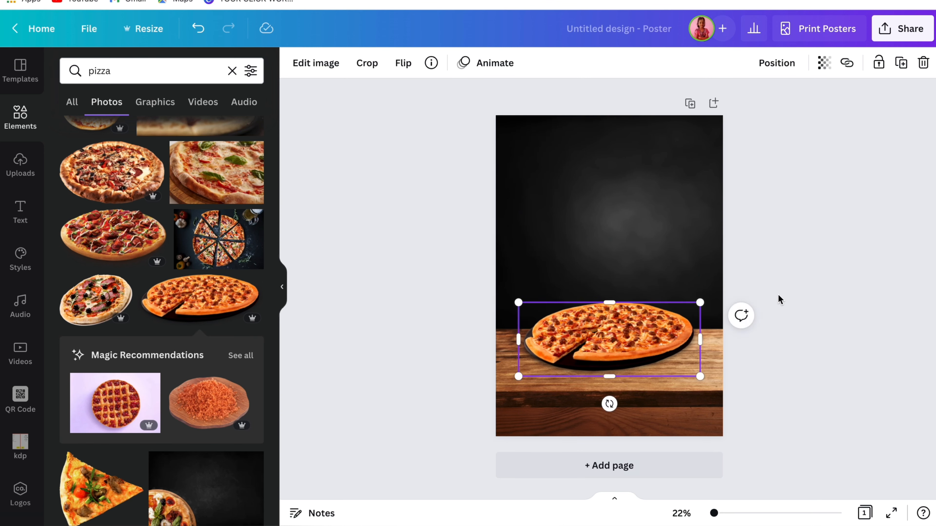
# Enlarge the pizza slightly and centre it on the wooden table
pyautogui.click(782, 301)
pyautogui.click(689, 304)
pyautogui.moveTo(698, 300); pyautogui.dragTo(718, 295)
pyautogui.moveTo(634, 338); pyautogui.dragTo(626, 347)
pyautogui.click(816, 334)
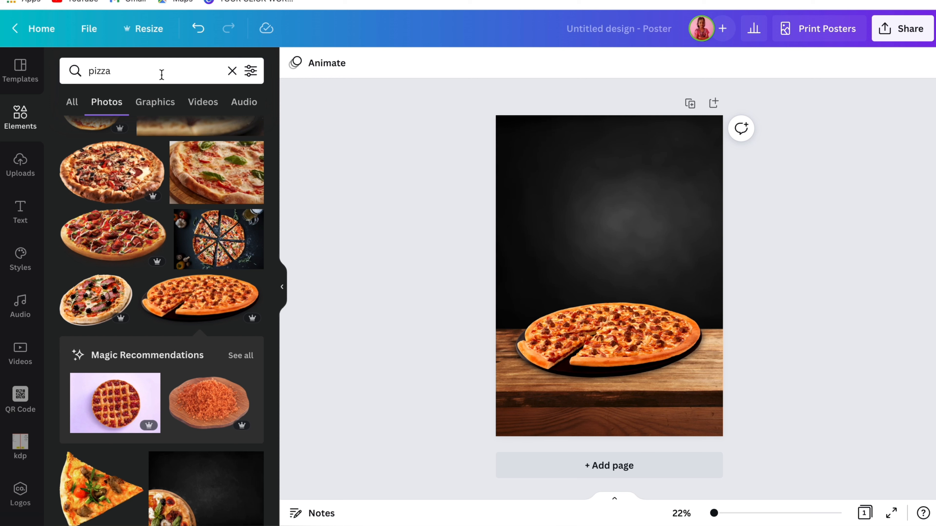
# Add a white heading reading "PIZZA" above the pizza
pyautogui.click(20, 210)
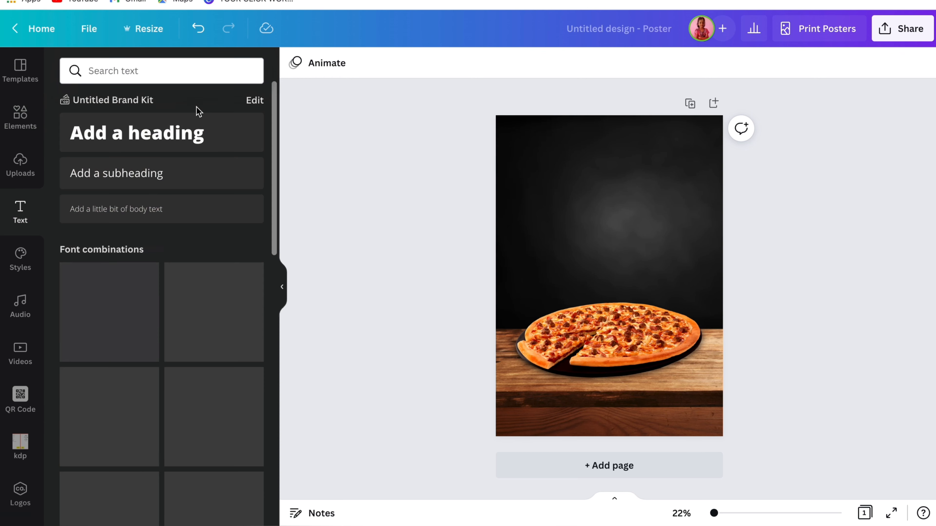
pyautogui.click(170, 136)
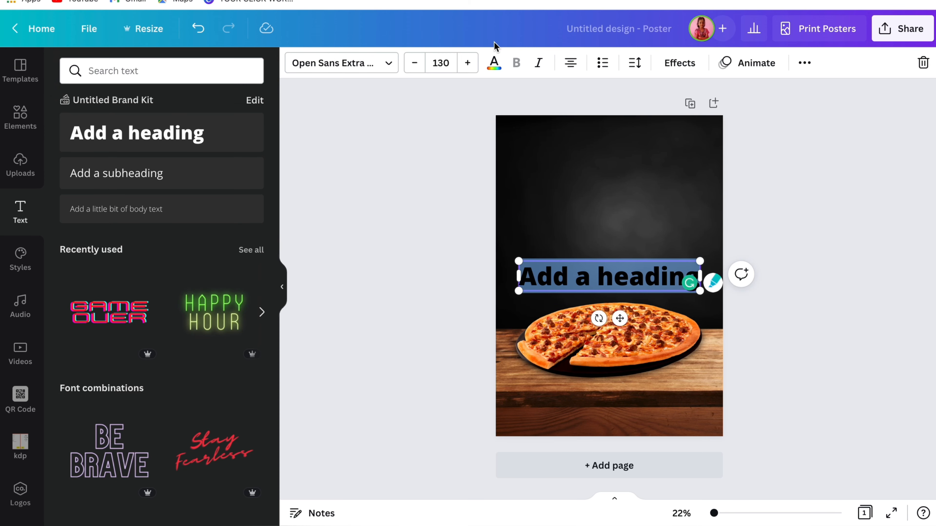
pyautogui.click(494, 63)
pyautogui.click(145, 130)
pyautogui.press('Escape')
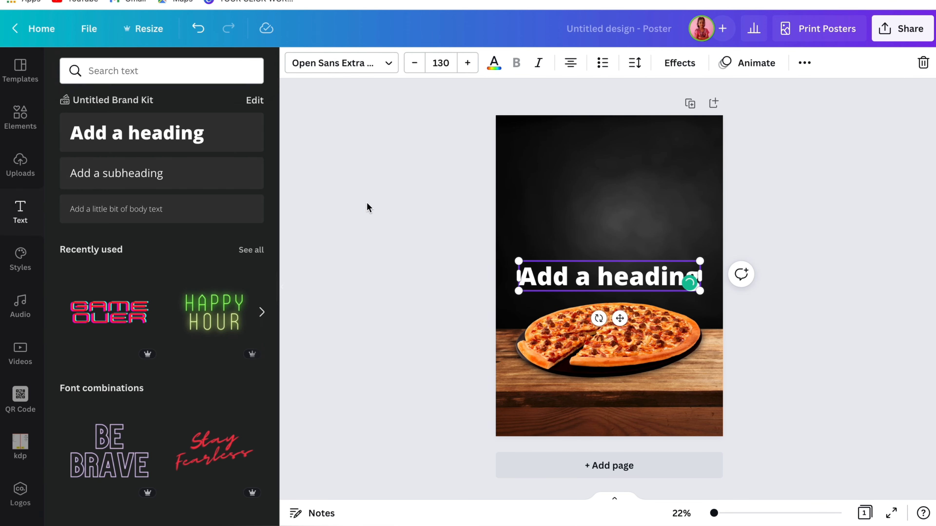
pyautogui.click(367, 203)
pyautogui.click(565, 268)
pyautogui.click(565, 269)
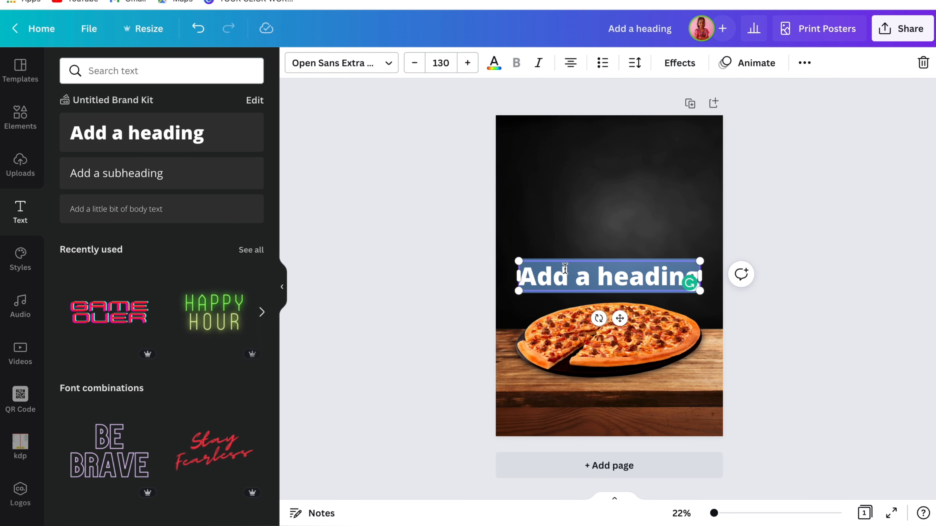
pyautogui.write('PIZZA')
# Try the Kollektif font on the PIZZA heading
pyautogui.click(324, 70)
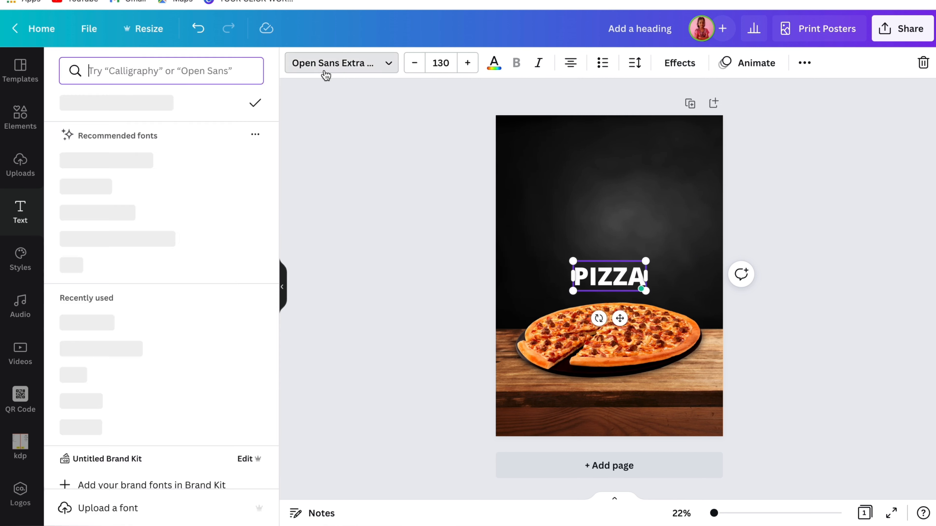
pyautogui.click(92, 71)
pyautogui.write('KOLL')
pyautogui.click(71, 129)
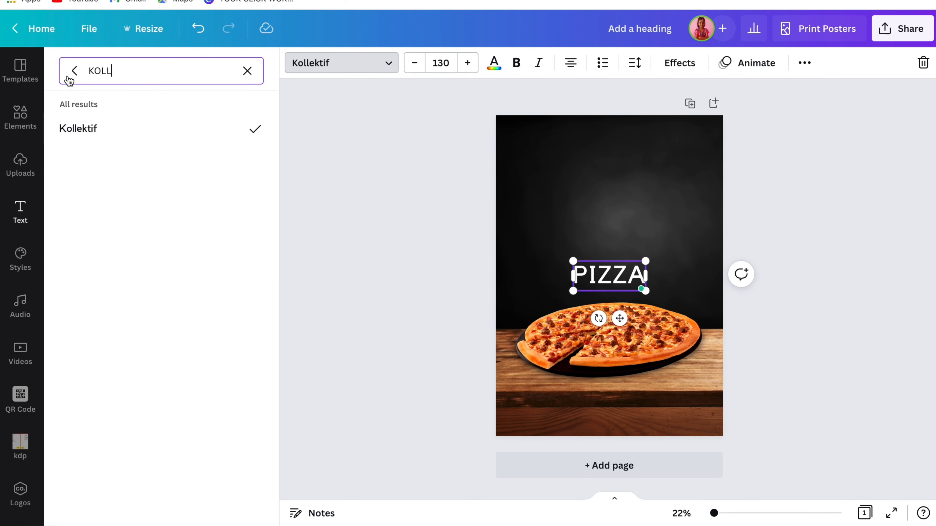
# Browse the font list and set the PIZZA heading's font to Agrandir Grand
pyautogui.click(74, 71)
pyautogui.click(121, 226)
pyautogui.scroll(-5, 132, 313)
pyautogui.scroll(-10, 134, 313)
pyautogui.click(135, 131)
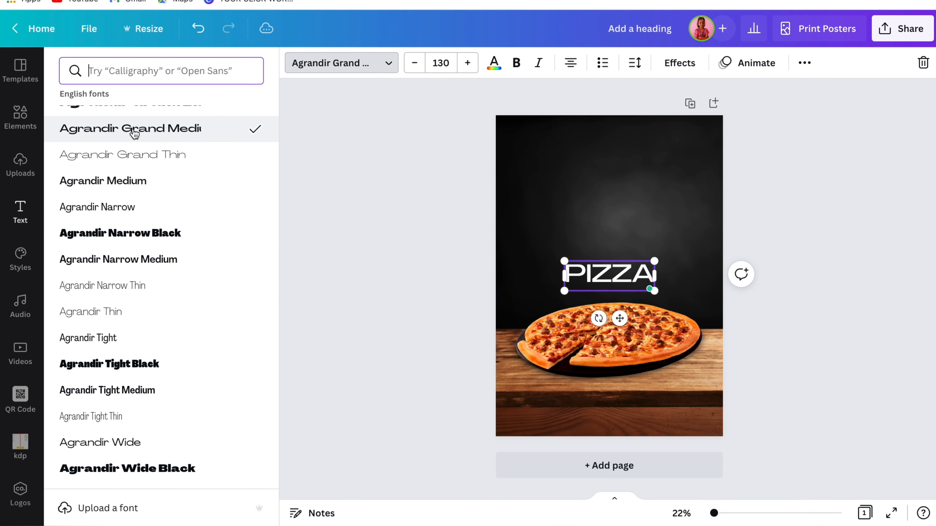
pyautogui.scroll(2, 131, 130)
pyautogui.click(120, 125)
# Make the PIZZA heading bold and enlarge it to about size 189
pyautogui.click(567, 256)
pyautogui.click(589, 273)
pyautogui.click(516, 62)
pyautogui.moveTo(655, 261); pyautogui.dragTo(700, 247)
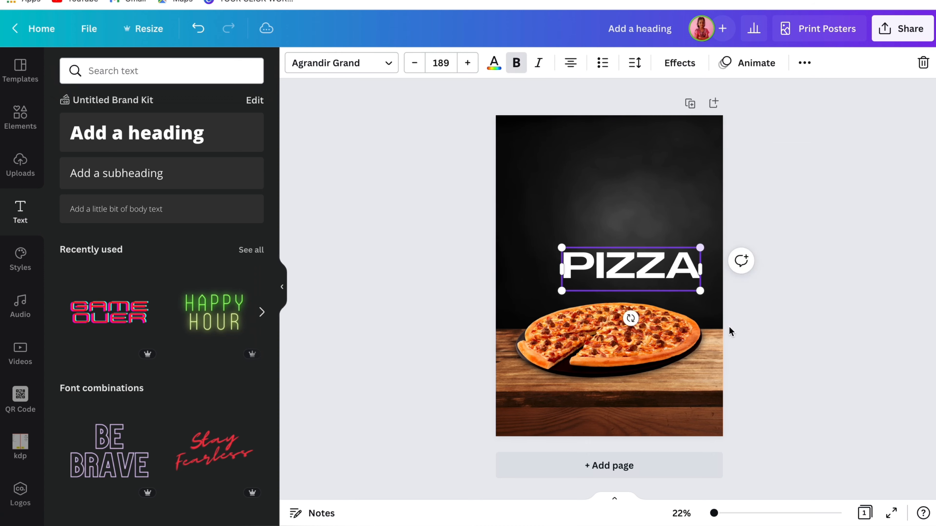
# Move the PIZZA heading to the upper part of the poster and widen its letter spacing
pyautogui.moveTo(631, 270); pyautogui.dragTo(591, 193)
pyautogui.click(635, 64)
pyautogui.moveTo(677, 121); pyautogui.dragTo(711, 122)
pyautogui.click(810, 305)
# Duplicate the PIZZA heading, set the copy's size to 30 and place it just above the original
pyautogui.click(627, 193)
pyautogui.press('super+d')
pyautogui.click(446, 64)
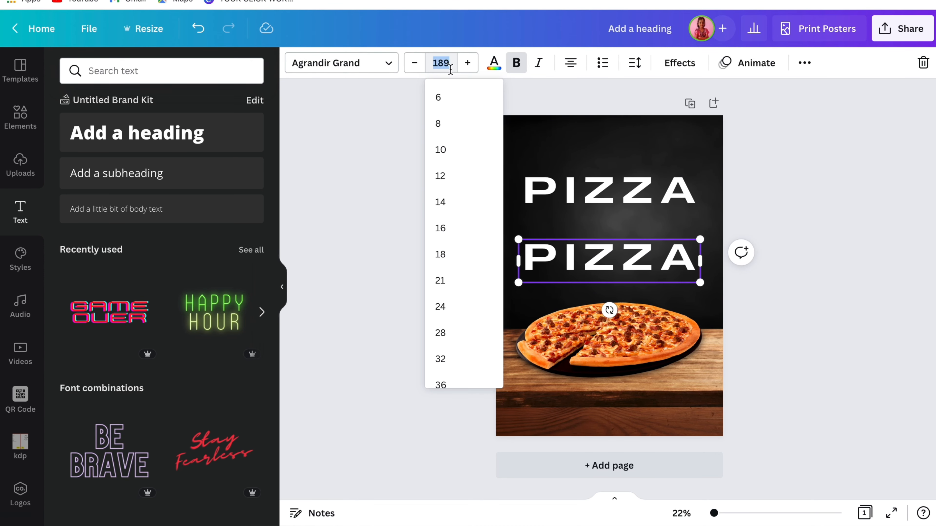
pyautogui.write('30')
pyautogui.press('Return')
pyautogui.moveTo(597, 244); pyautogui.dragTo(589, 157)
# Right-align the small text, set its font to Kollektif and change its wording to "SPECIAL CHEESE"
pyautogui.click(570, 62)
pyautogui.click(341, 62)
pyautogui.write('KO')
pyautogui.click(79, 239)
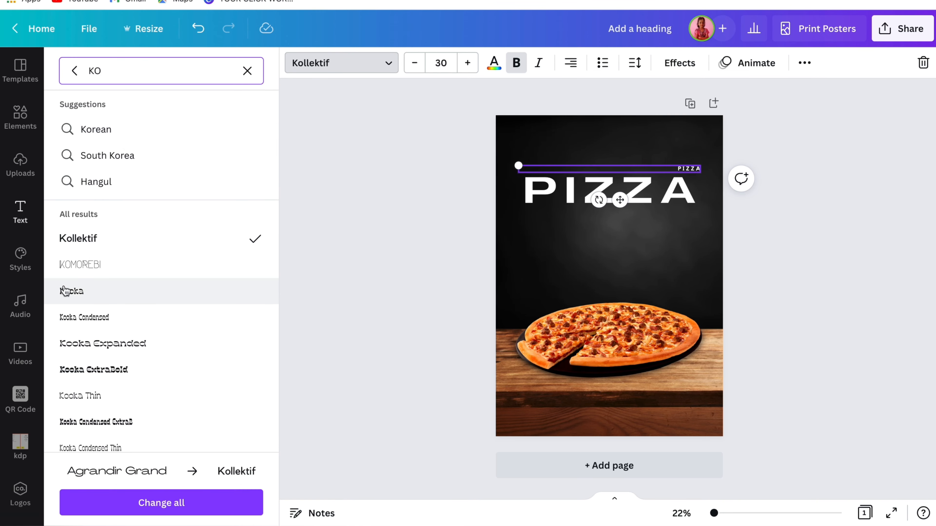
pyautogui.click(687, 169)
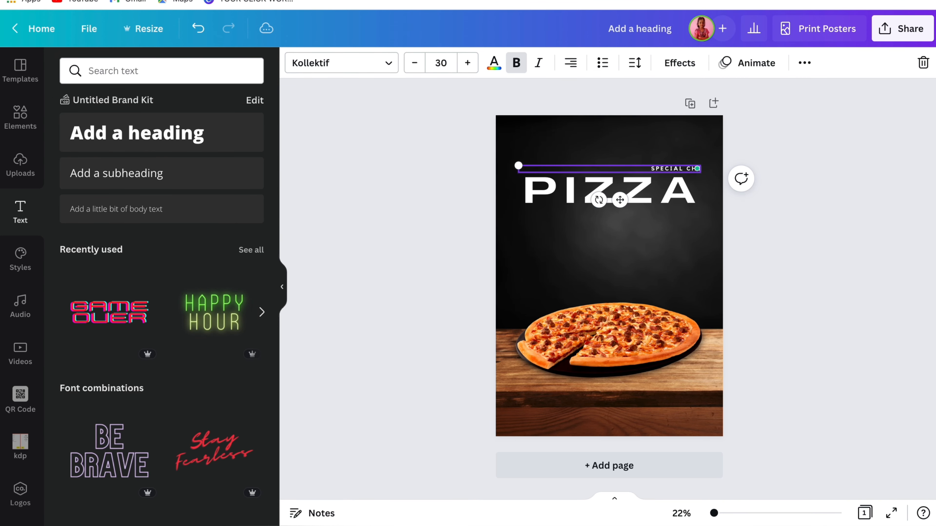
# Duplicate the SPECIAL CHEESE text, place the copy just below the PIZZA heading and justify it
pyautogui.moveTo(689, 170); pyautogui.dragTo(686, 212)
pyautogui.press('super+d')
pyautogui.click(570, 63)
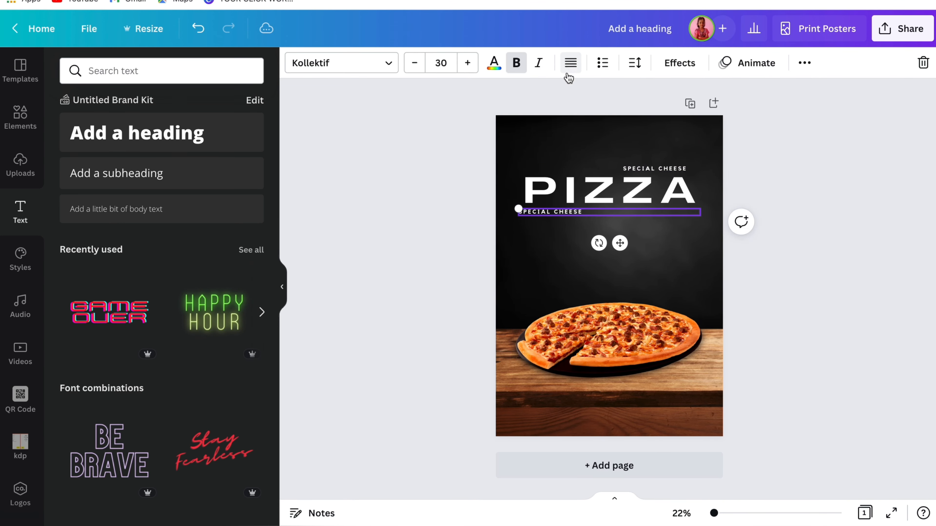
# Change the text below the heading to "LIMITED OFFER" and line it up with the first letter of PIZZA
pyautogui.tripleClick(530, 212)
pyautogui.press('BackSpace')
pyautogui.write('TED OFFER')
pyautogui.click(599, 234)
pyautogui.moveTo(559, 212); pyautogui.dragTo(554, 213)
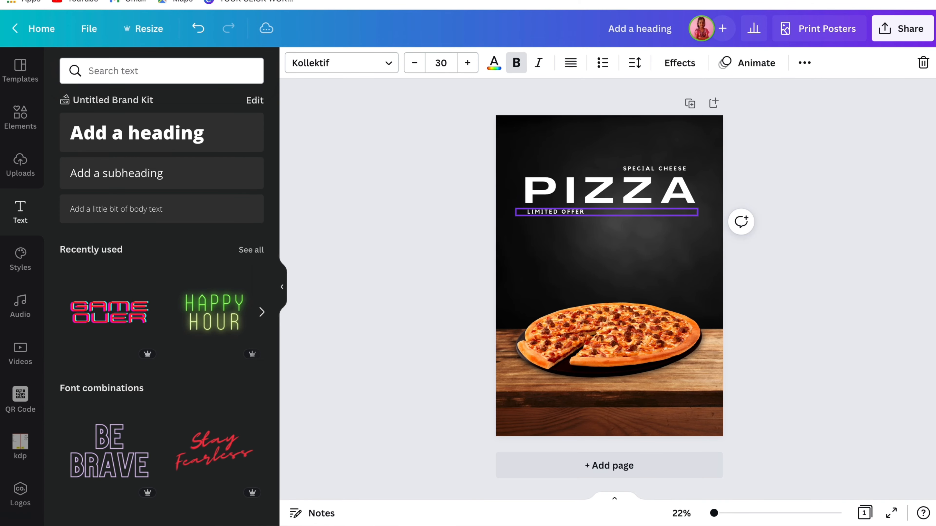
pyautogui.click(769, 179)
# Search the elements library for RED and browse the results for a suitable graphic
pyautogui.scroll(3, 769, 180)
pyautogui.click(660, 364)
pyautogui.scroll(2, 604, 340)
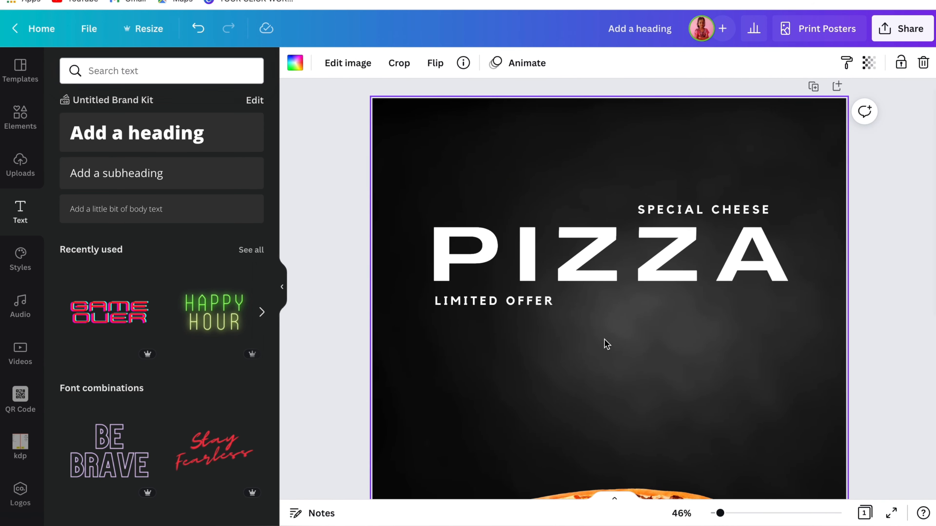
pyautogui.click(21, 117)
pyautogui.click(193, 70)
pyautogui.write('RED')
pyautogui.press('Return')
pyautogui.click(72, 101)
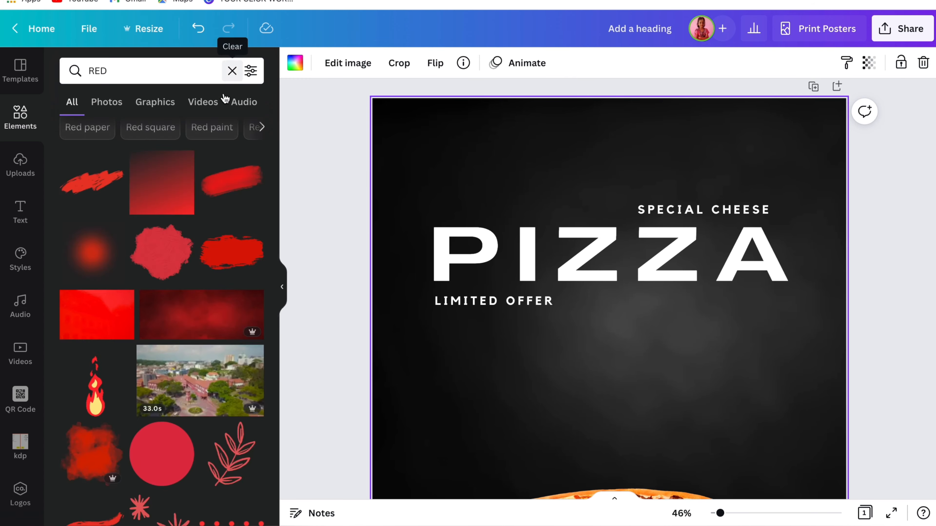
pyautogui.scroll(-6, 115, 313)
pyautogui.scroll(-5, 116, 313)
pyautogui.click(231, 71)
# Browse the lines and shapes collection and add the Hand Drawn Rectangle with Outline to the poster
pyautogui.click(248, 224)
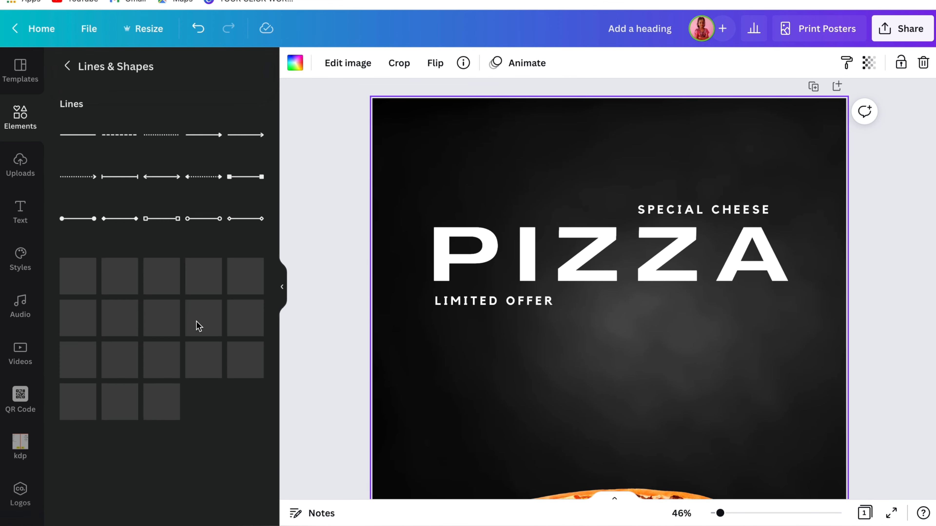
pyautogui.scroll(-5, 196, 321)
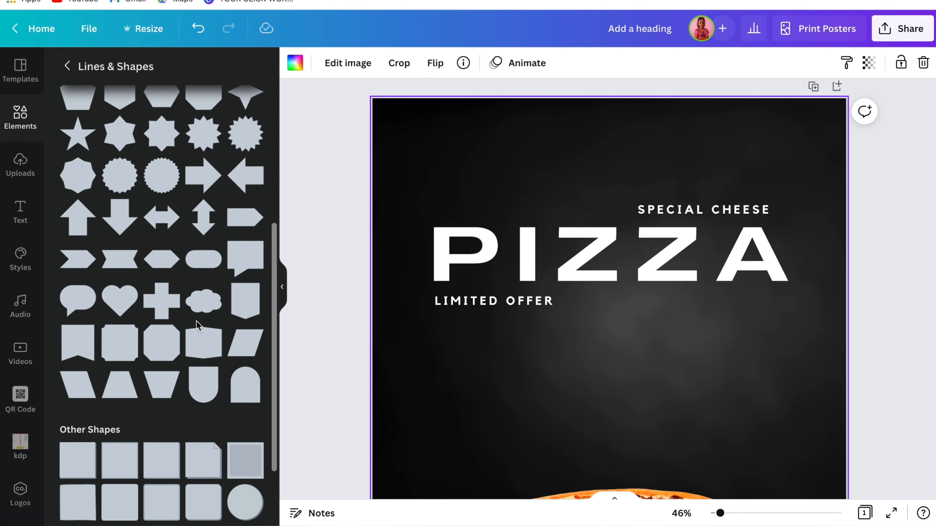
pyautogui.scroll(-7, 198, 325)
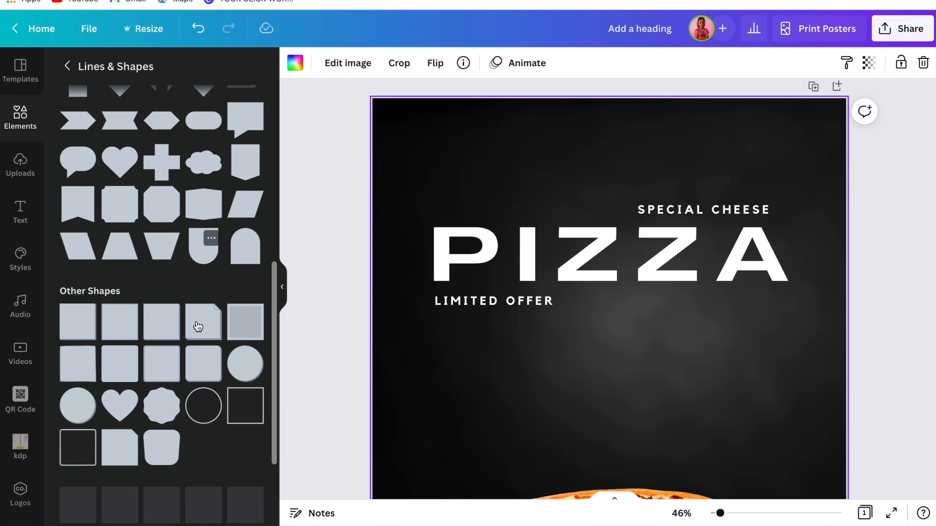
pyautogui.scroll(-5, 198, 326)
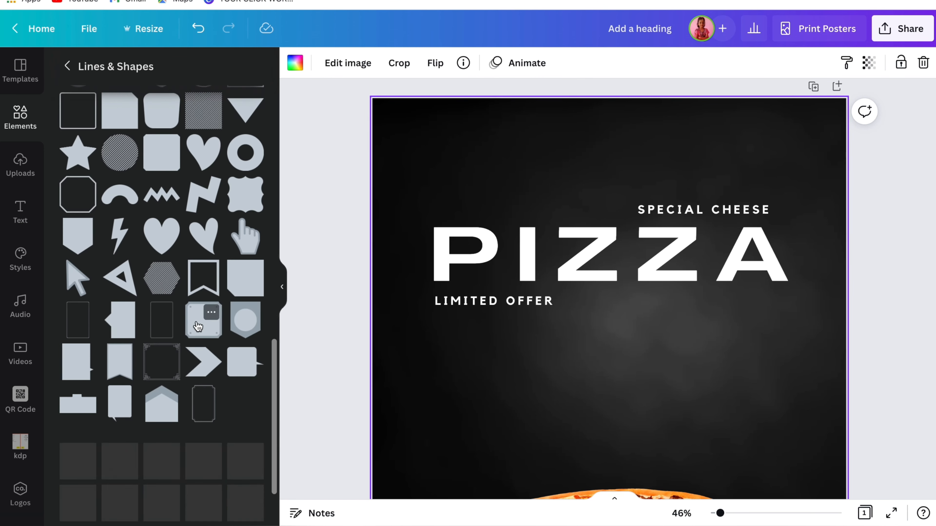
pyautogui.scroll(10, 198, 326)
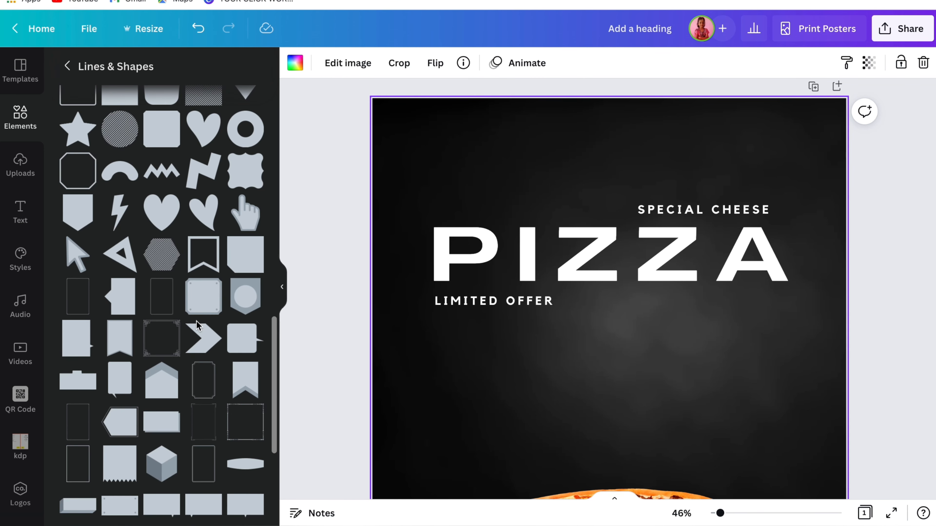
pyautogui.scroll(6, 198, 326)
pyautogui.scroll(-2, 201, 292)
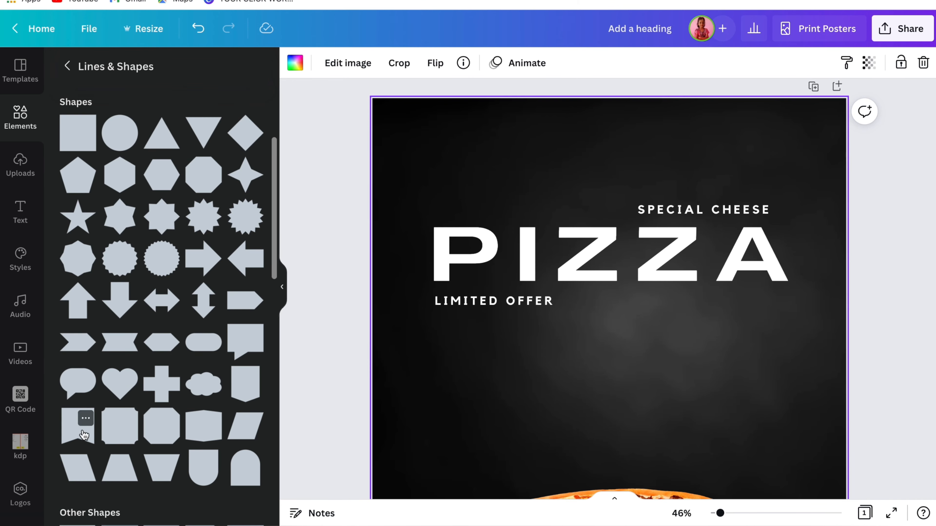
pyautogui.scroll(-6, 85, 424)
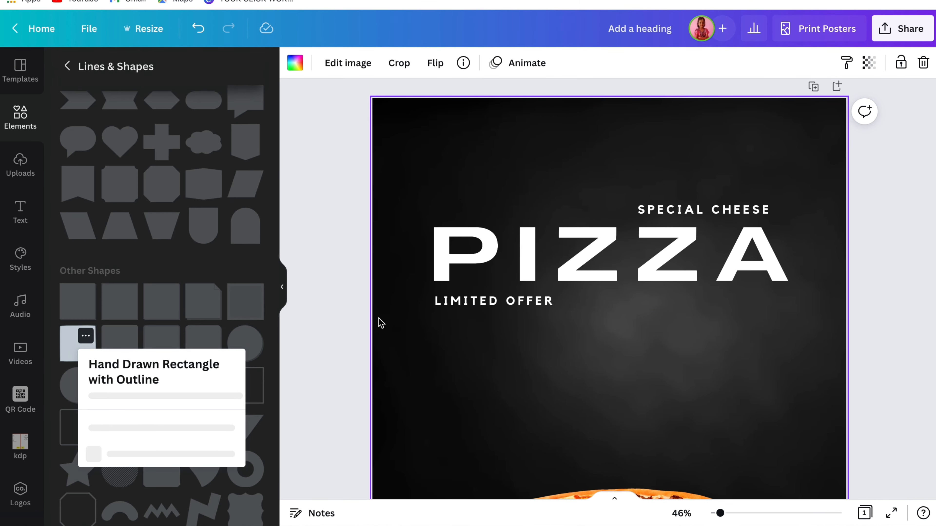
pyautogui.click(86, 336)
pyautogui.click(70, 356)
pyautogui.click(70, 358)
# Flatten the orange rectangle into a slim bar, shrink it and place it below the LIMITED OFFER text
pyautogui.scroll(-3, 592, 380)
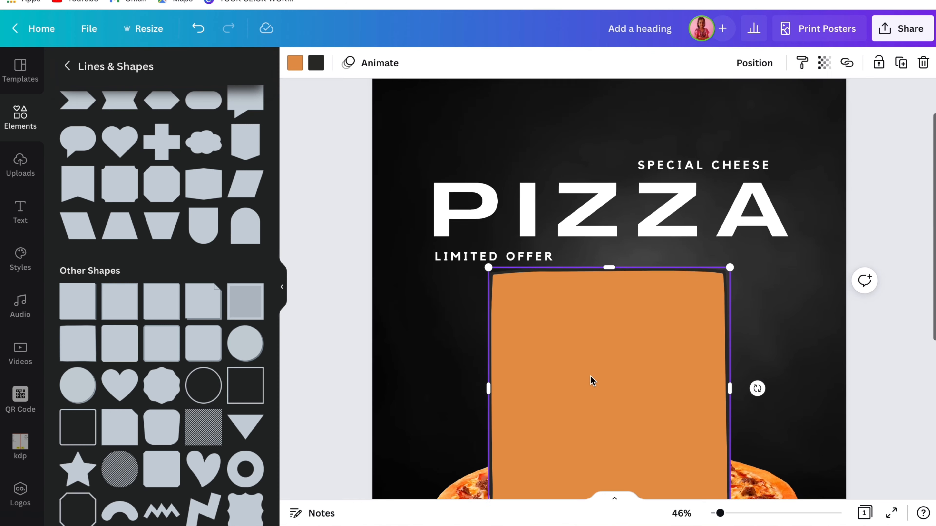
pyautogui.moveTo(604, 190); pyautogui.dragTo(572, 421)
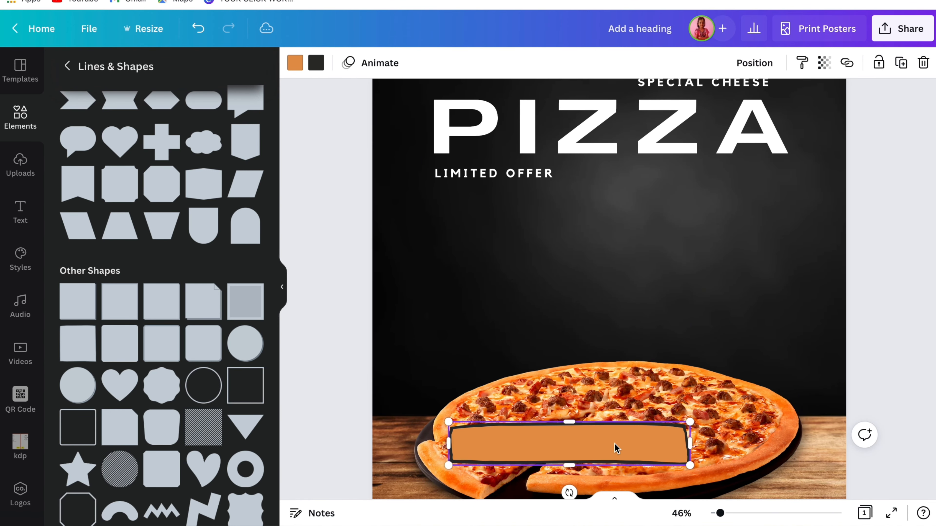
pyautogui.moveTo(616, 445); pyautogui.dragTo(588, 265)
pyautogui.moveTo(659, 294); pyautogui.dragTo(477, 273)
pyautogui.click(477, 278)
pyautogui.click(486, 266)
pyautogui.click(376, 337)
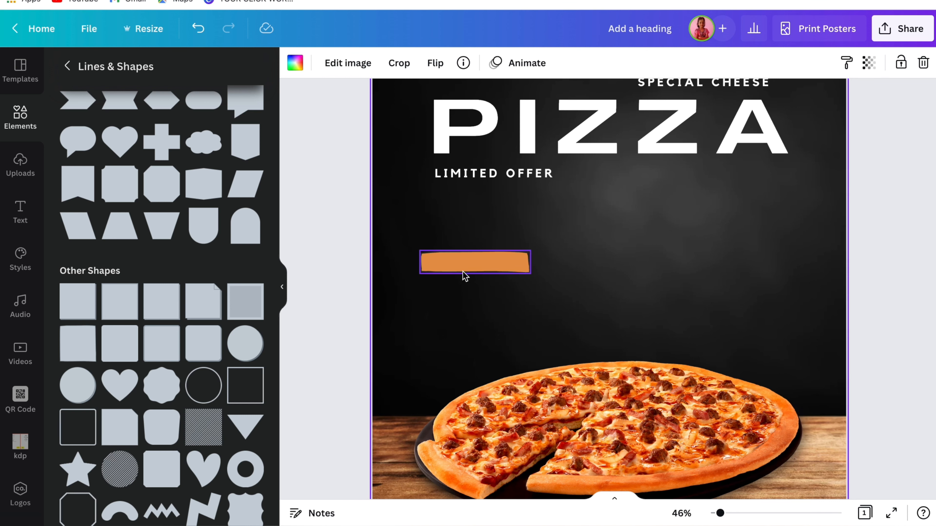
# Place a copy of the LIMITED OFFER text over the orange bar and change its wording to "ORDER NOW!"
pyautogui.click(460, 182)
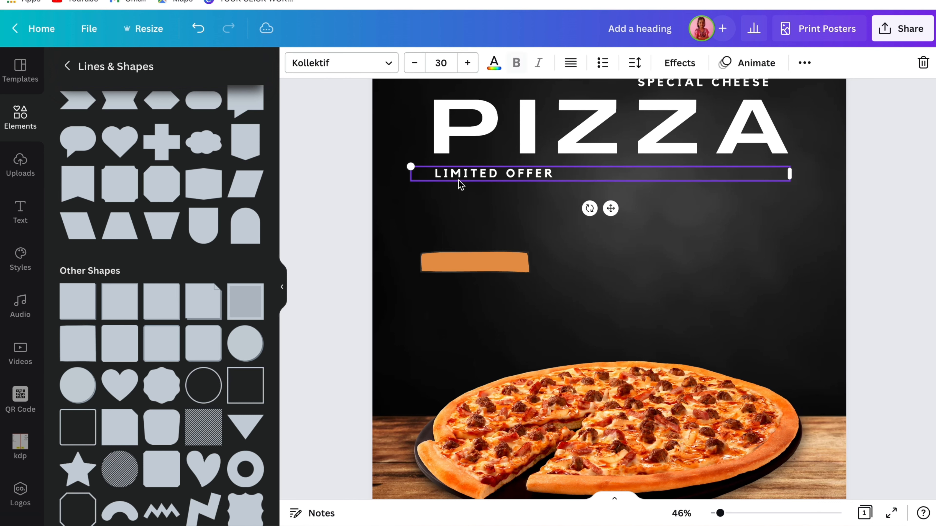
pyautogui.moveTo(460, 184); pyautogui.dragTo(471, 262)
pyautogui.doubleClick(472, 262)
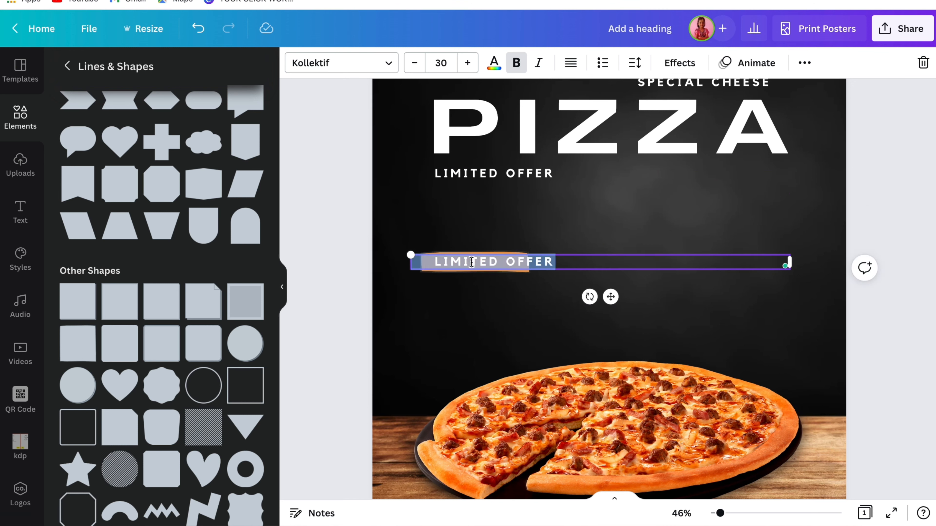
pyautogui.press('BackSpace')
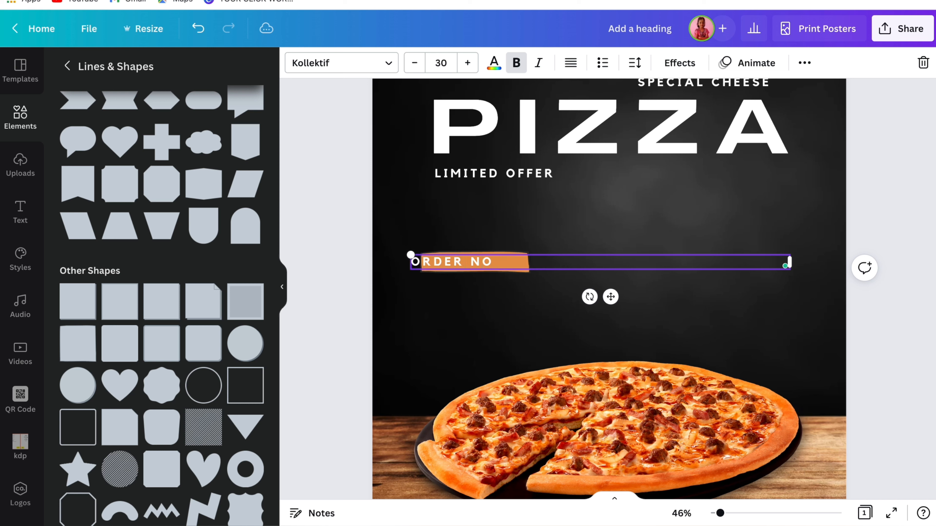
pyautogui.click(490, 217)
# Fit the ORDER NOW! text inside the orange bar by widening the bar, narrowing the text box and reducing the text size by three points
pyautogui.click(517, 257)
pyautogui.click(519, 254)
pyautogui.moveTo(530, 262)
pyautogui.mouseDown()
pyautogui.moveTo(538, 262)
pyautogui.moveTo(510, 262)
pyautogui.mouseUp()
pyautogui.click(553, 280)
pyautogui.moveTo(806, 262); pyautogui.dragTo(538, 261)
pyautogui.click(414, 64)
pyautogui.click(414, 63)
pyautogui.click(414, 63)
pyautogui.click(479, 228)
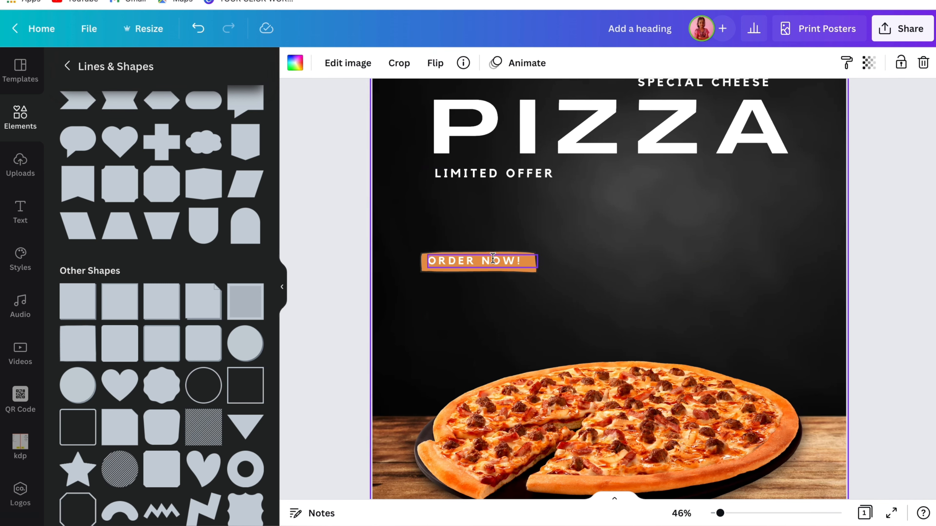
# Recolour the ORDER NOW! bar to red with a white outline
pyautogui.click(495, 261)
pyautogui.click(541, 263)
pyautogui.scroll(-5, 627, 267)
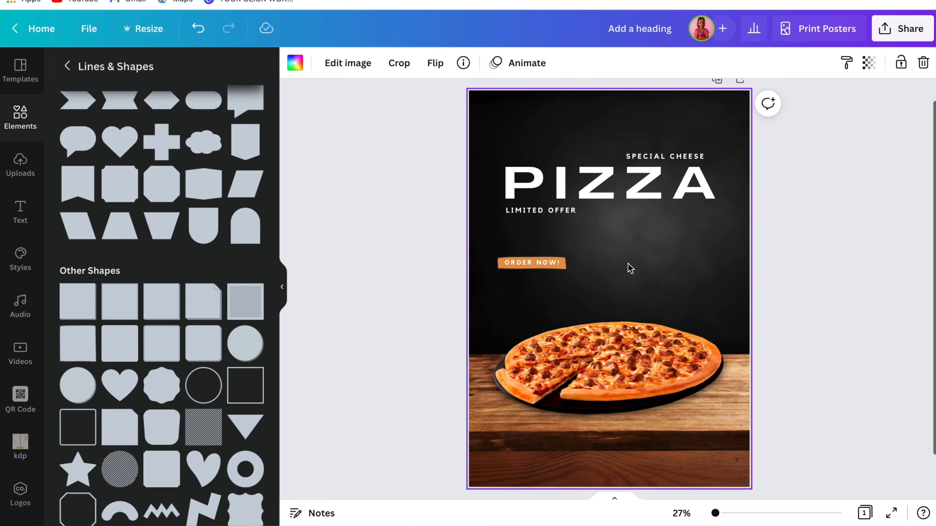
pyautogui.scroll(5, 628, 269)
pyautogui.click(438, 273)
pyautogui.click(294, 63)
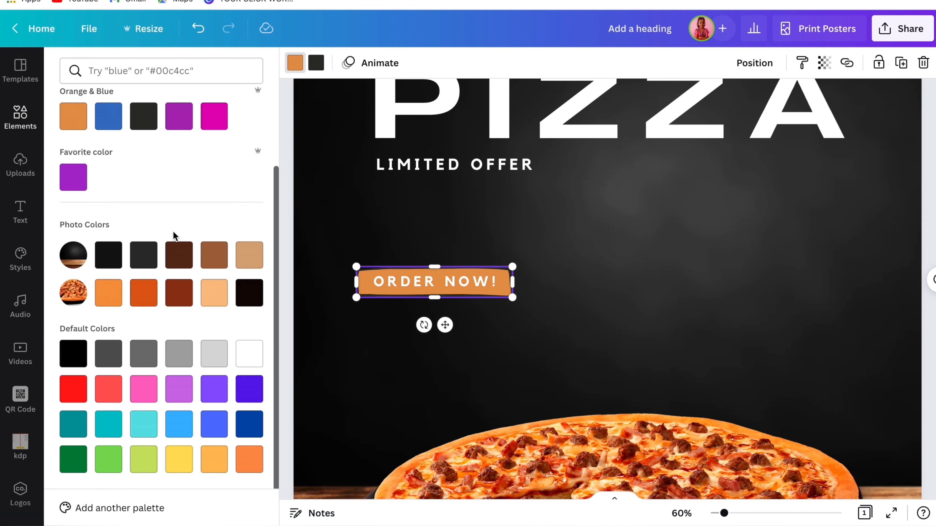
pyautogui.click(73, 389)
pyautogui.click(316, 62)
pyautogui.click(250, 354)
pyautogui.doubleClick(656, 286)
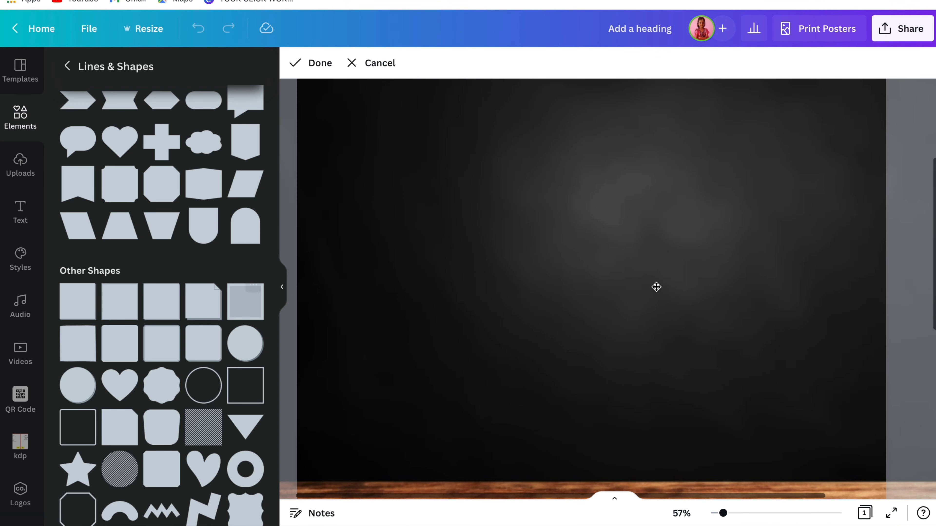
pyautogui.click(314, 63)
pyautogui.scroll(-5, 731, 355)
# Search the elements for "ARROW" and add the white hand-drawn arrow with double loops to the poster
pyautogui.click(67, 66)
pyautogui.click(147, 70)
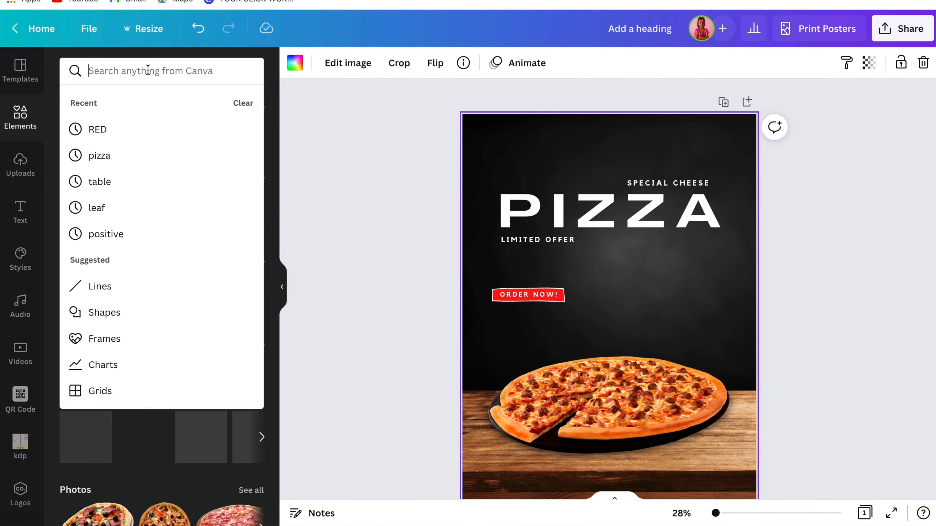
pyautogui.write('ARROW')
pyautogui.press('Return')
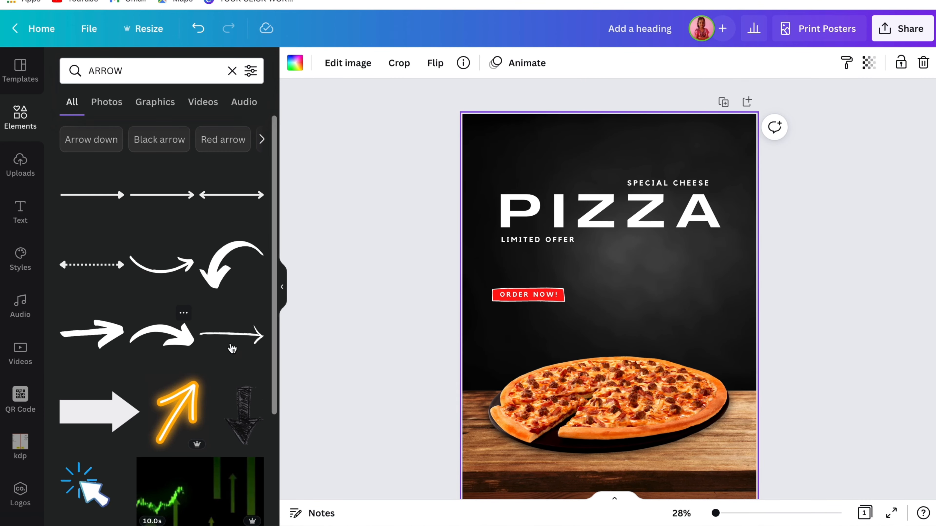
pyautogui.scroll(-10, 216, 266)
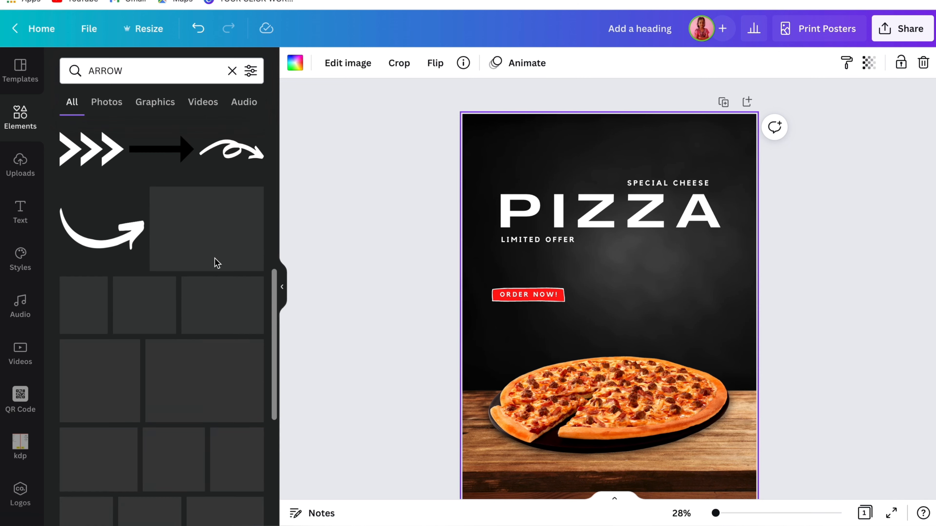
pyautogui.click(178, 226)
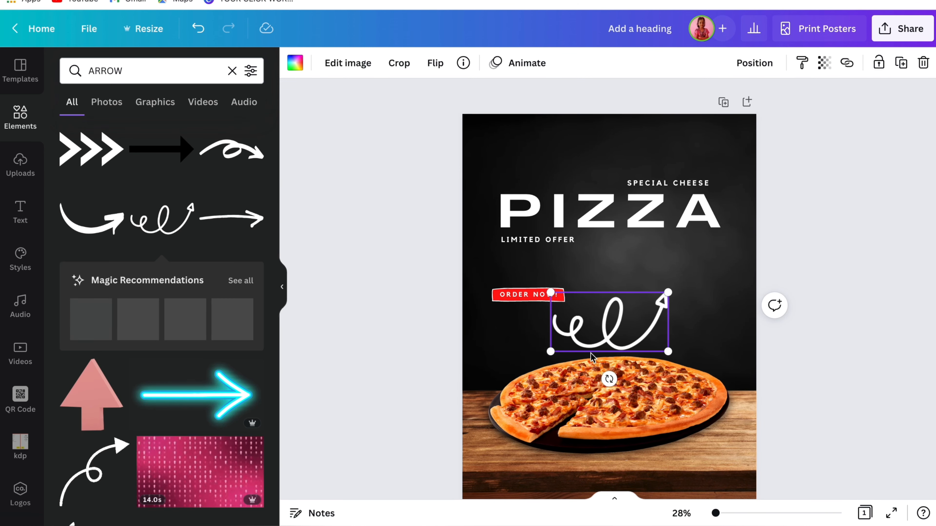
# Shrink and rotate the looped arrow above the pizza's right half and flip it
pyautogui.moveTo(610, 378)
pyautogui.mouseDown()
pyautogui.moveTo(676, 286)
pyautogui.moveTo(648, 283)
pyautogui.moveTo(629, 296)
pyautogui.moveTo(636, 307)
pyautogui.mouseUp()
pyautogui.moveTo(667, 357)
pyautogui.mouseDown()
pyautogui.moveTo(595, 321)
pyautogui.moveTo(689, 334)
pyautogui.mouseUp()
pyautogui.click(436, 64)
pyautogui.click(455, 101)
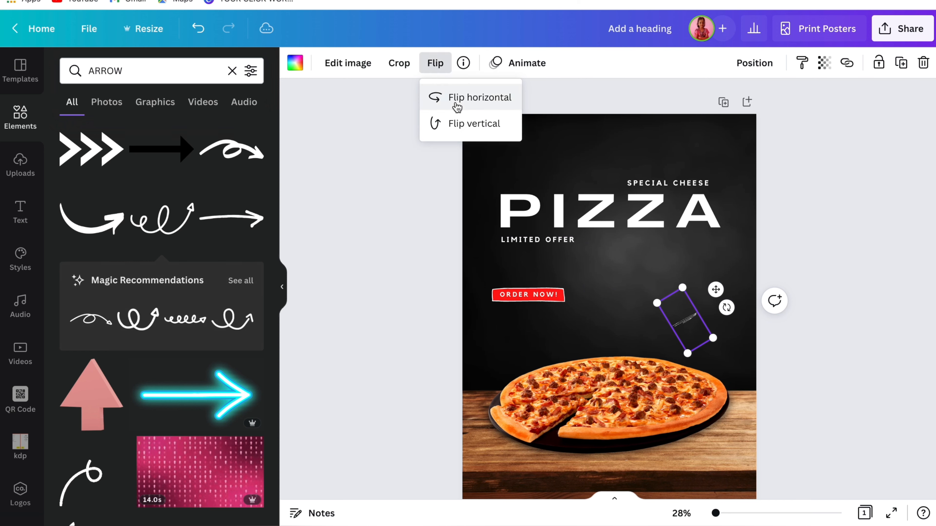
pyautogui.click(467, 108)
pyautogui.click(476, 119)
pyautogui.click(865, 323)
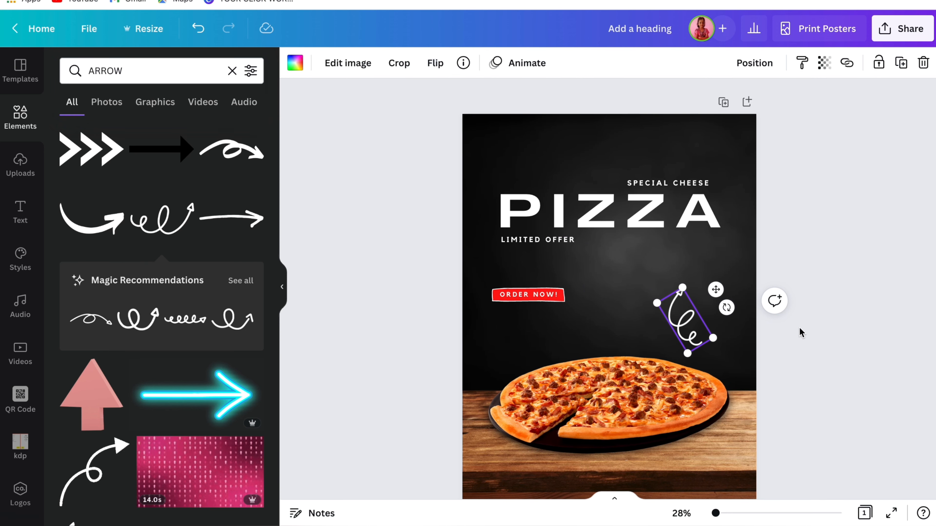
# Rotate the looped arrow until its tip points right and place it just above the middle of the pizza
pyautogui.moveTo(726, 307); pyautogui.dragTo(741, 363)
pyautogui.moveTo(684, 321); pyautogui.dragTo(637, 322)
pyautogui.click(760, 344)
# Move the ORDER NOW! bar with its text to the tip of the looped arrow
pyautogui.moveTo(442, 304)
pyautogui.mouseDown()
pyautogui.moveTo(534, 294)
pyautogui.moveTo(693, 308)
pyautogui.moveTo(698, 299)
pyautogui.mouseUp()
pyautogui.click(836, 62)
pyautogui.click(601, 95)
pyautogui.click(769, 336)
pyautogui.click(640, 318)
pyautogui.click(840, 247)
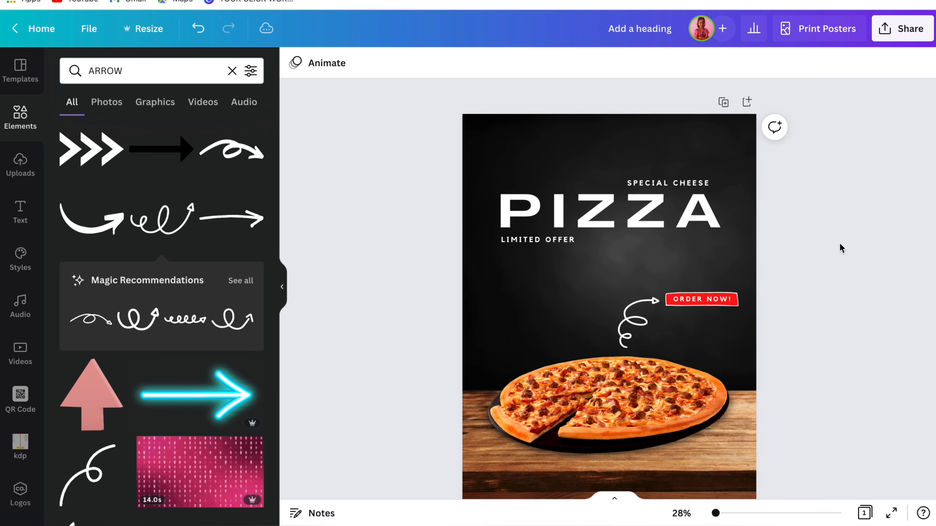
# Search the elements for "GRADIENT", restrict the results to graphics and add the brush-edged gradient circle
pyautogui.scroll(-3, 840, 246)
pyautogui.scroll(1, 839, 246)
pyautogui.click(232, 70)
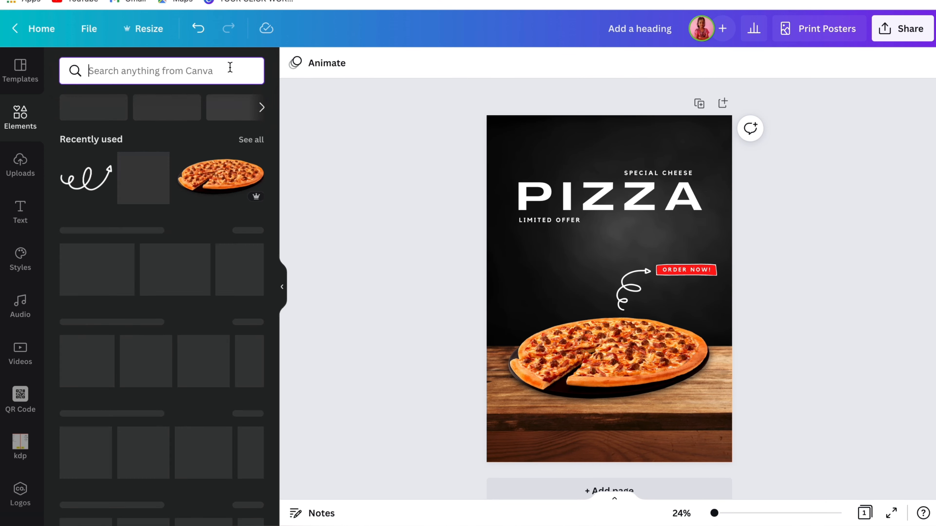
pyautogui.write('GRADIENT')
pyautogui.press('Return')
pyautogui.click(154, 102)
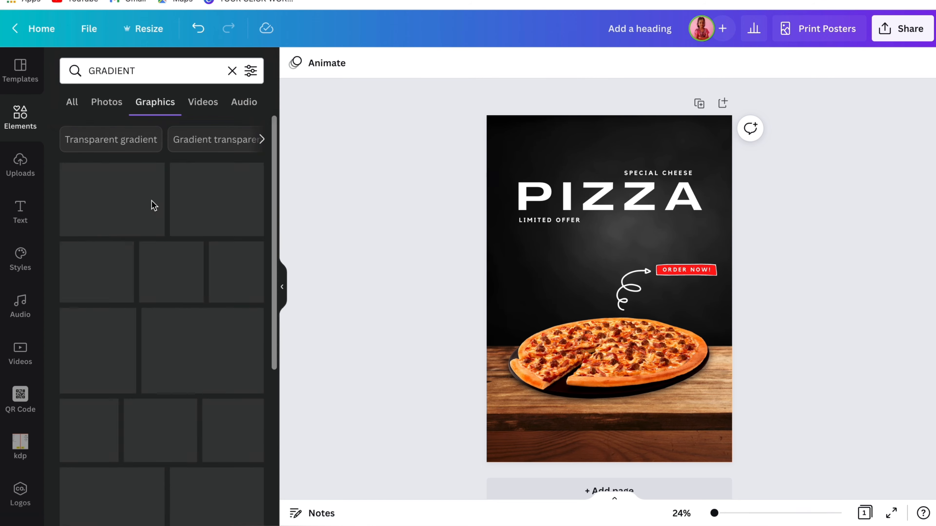
pyautogui.scroll(-3, 153, 205)
pyautogui.click(158, 328)
# Recolour the gradient circle with red and a lighter coral red
pyautogui.click(294, 63)
pyautogui.click(179, 131)
pyautogui.click(316, 62)
pyautogui.scroll(-3, 154, 332)
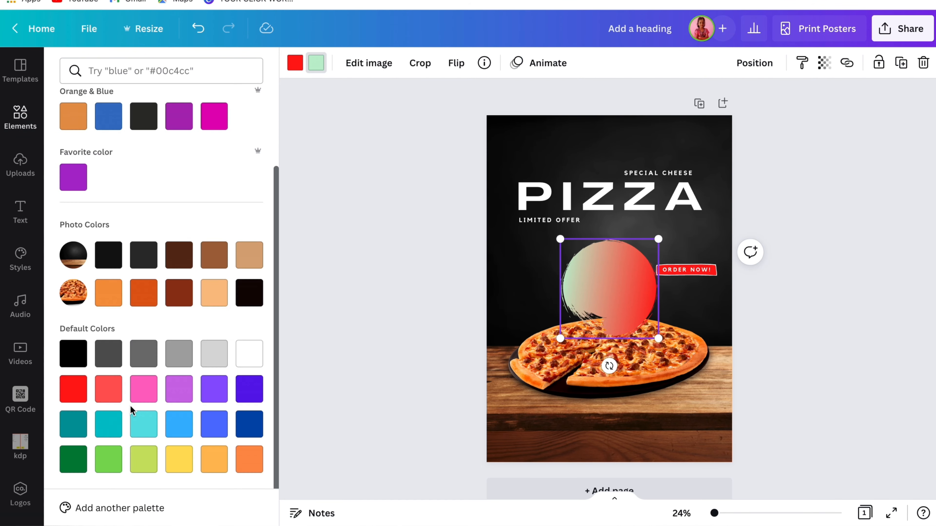
pyautogui.click(108, 389)
# Shrink the red circle, place it below the LIMITED OFFER text and rotate its brushed edge to the bottom
pyautogui.moveTo(659, 338); pyautogui.dragTo(619, 293)
pyautogui.moveTo(584, 260); pyautogui.dragTo(533, 268)
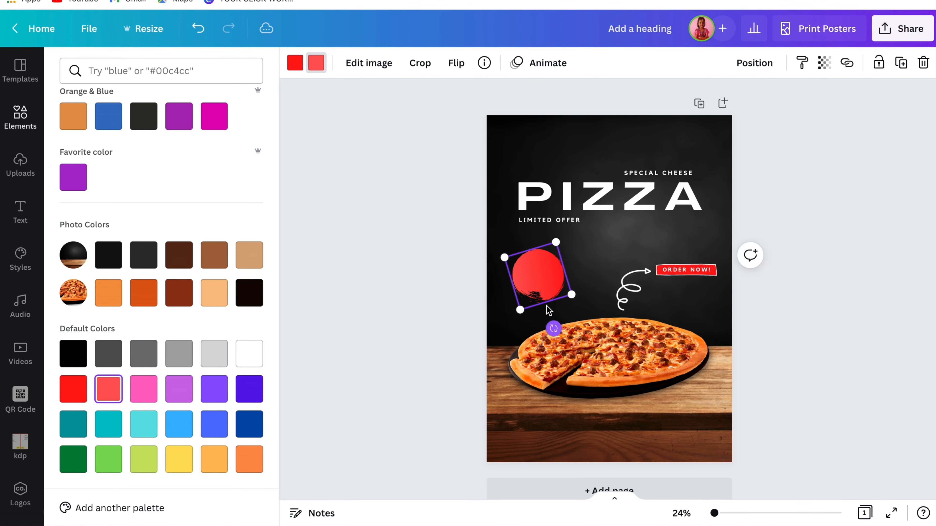
pyautogui.click(688, 269)
pyautogui.click(806, 334)
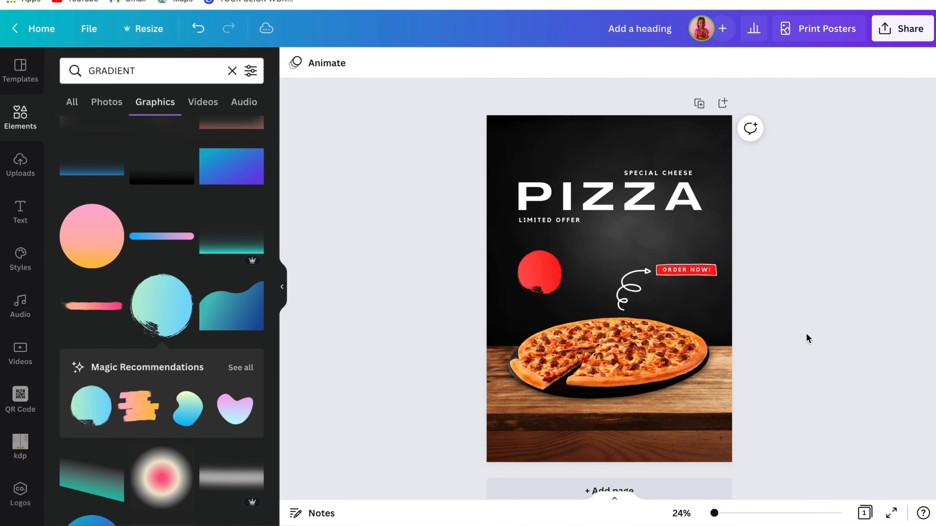
# Place a justified copy of the SPECIAL CHEESE text over the red circle and narrow its text box to fit
pyautogui.click(668, 177)
pyautogui.click(662, 172)
pyautogui.press('super+d')
pyautogui.moveTo(606, 208); pyautogui.dragTo(635, 293)
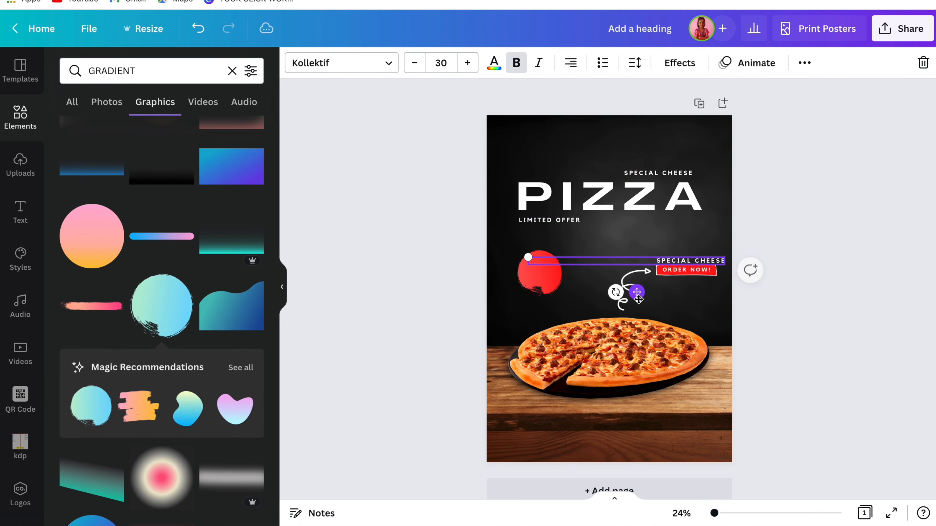
pyautogui.click(570, 63)
pyautogui.moveTo(725, 261); pyautogui.dragTo(554, 261)
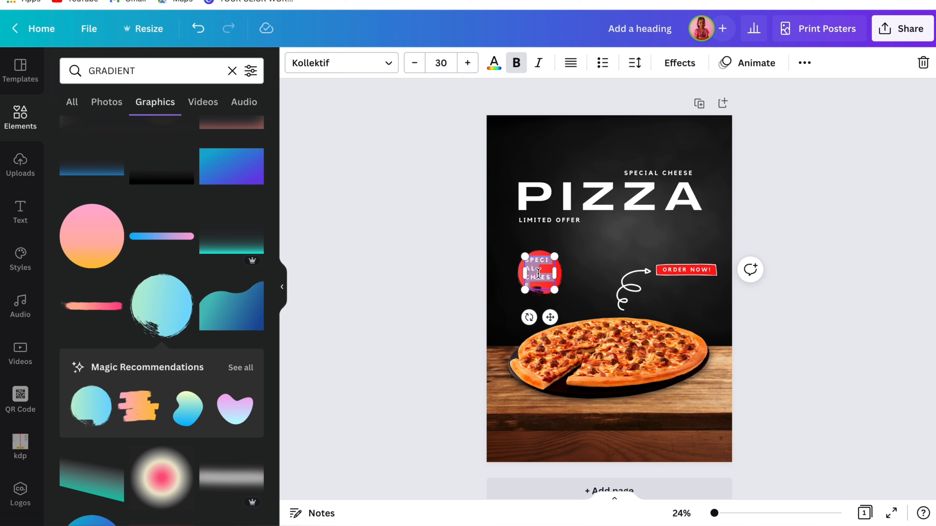
# Change the text on the red circle to "199/-" and set its size to 44
pyautogui.press('BackSpace')
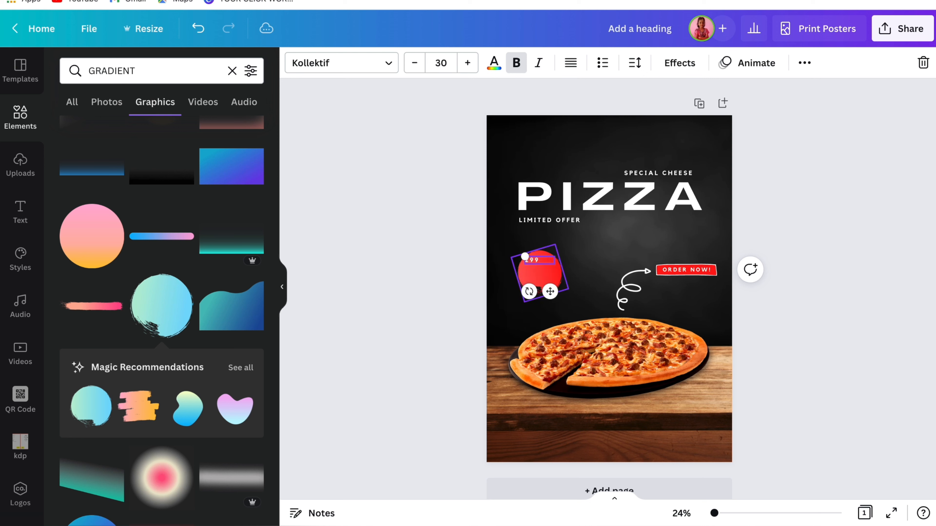
pyautogui.moveTo(555, 264); pyautogui.dragTo(568, 269)
pyautogui.click(409, 282)
# Place a copy of the 199/- text beneath it on the red circle and change its wording to "Only"
pyautogui.click(533, 263)
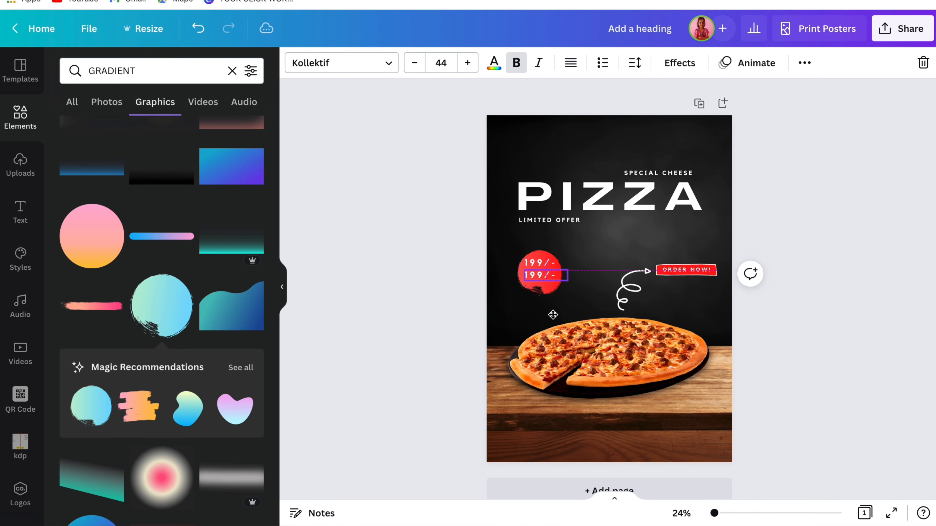
pyautogui.moveTo(553, 315); pyautogui.dragTo(553, 318)
pyautogui.doubleClick(539, 278)
pyautogui.write('Only')
pyautogui.click(668, 236)
# Enlarge the 199/- text to size 74.3 with tight letter spacing and set "Only" in centred italics beneath it at size 40.3
pyautogui.scroll(5, 669, 236)
pyautogui.click(449, 302)
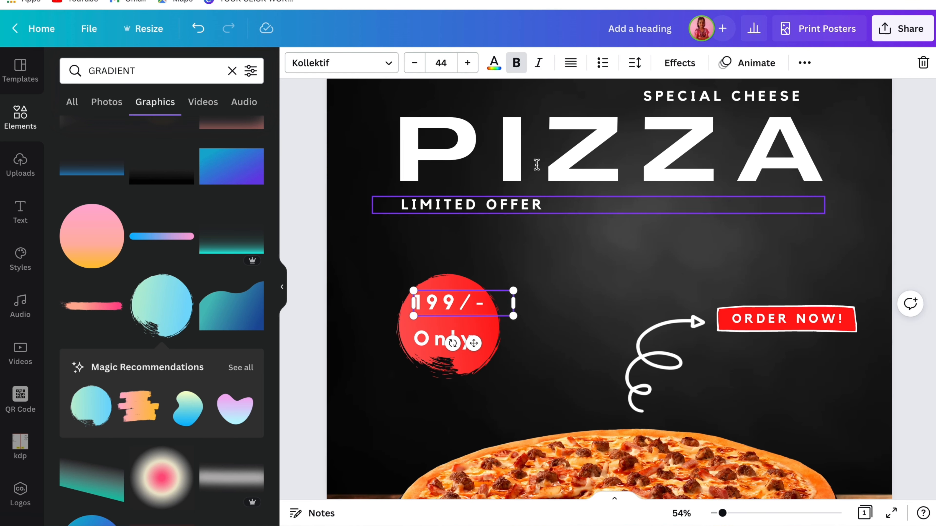
pyautogui.click(442, 338)
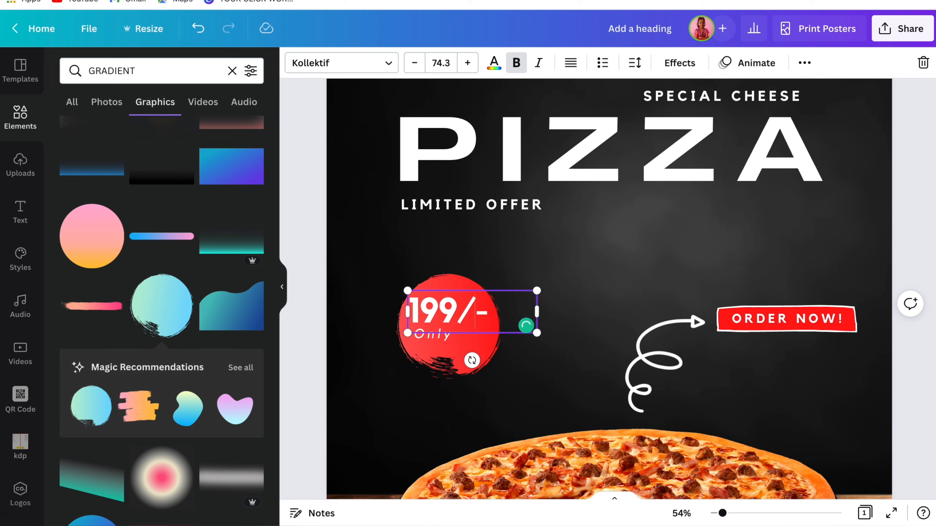
pyautogui.click(539, 63)
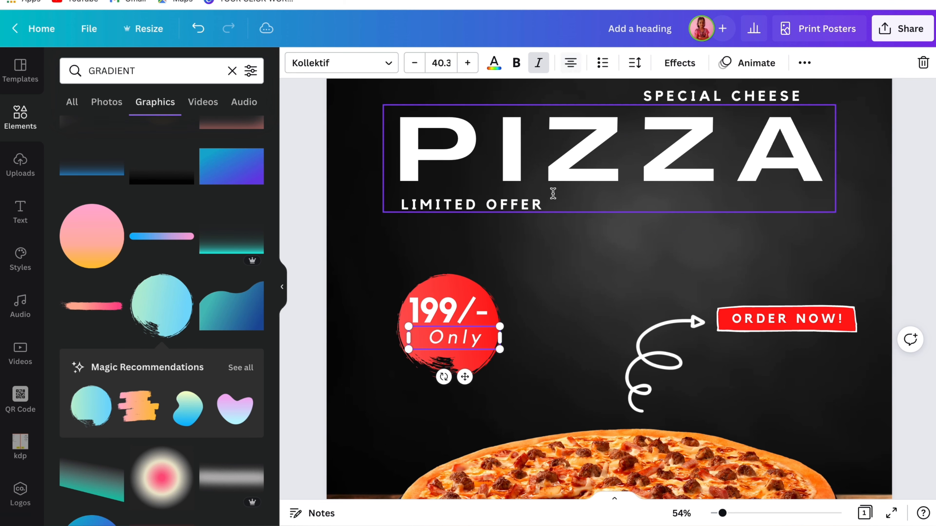
# Add a small LIMITED OFFER text under "Only" and tilt the price texts slightly on the red circle
pyautogui.click(449, 364)
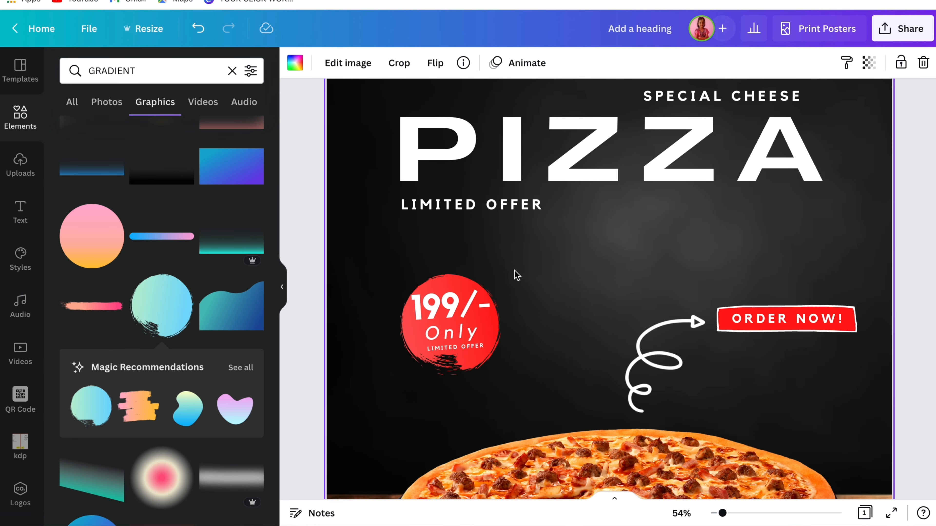
pyautogui.scroll(-5, 515, 272)
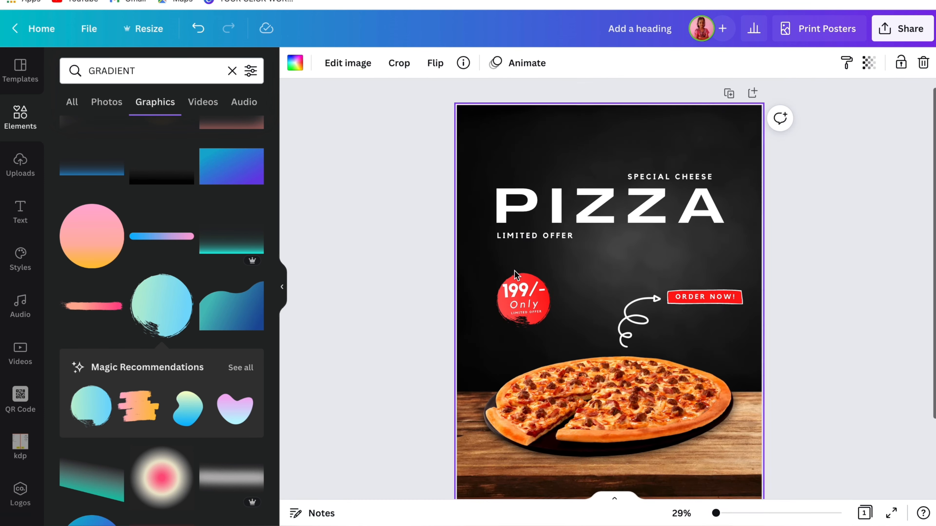
pyautogui.click(384, 295)
# Search the graphics for "delivery"
pyautogui.click(232, 71)
pyautogui.write('delivery')
pyautogui.press('Return')
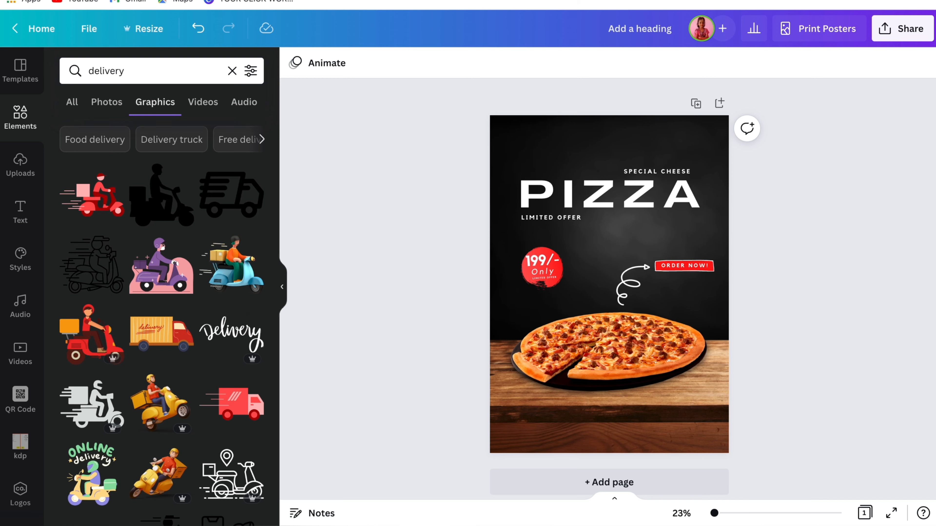
pyautogui.click(105, 203)
pyautogui.moveTo(560, 315); pyautogui.dragTo(655, 133)
pyautogui.moveTo(624, 154); pyautogui.dragTo(658, 140)
pyautogui.press('Delete')
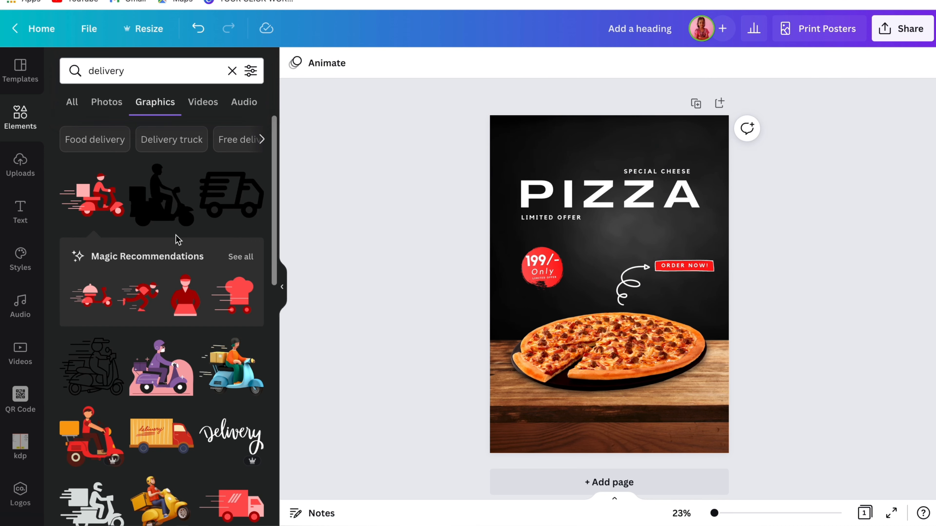
# Add the delivery scooter silhouette, recolour it white and place it as a small icon in the poster's upper right corner
pyautogui.click(163, 205)
pyautogui.click(295, 62)
pyautogui.click(216, 134)
pyautogui.moveTo(561, 332); pyautogui.dragTo(637, 256)
pyautogui.moveTo(648, 242); pyautogui.dragTo(664, 133)
pyautogui.click(745, 199)
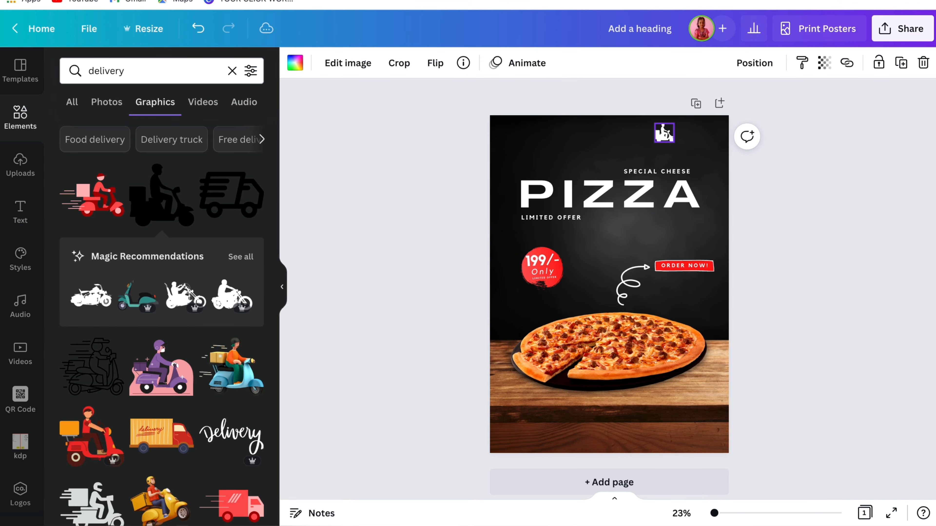
# Place a copy of the SPECIAL CHEESE text beside the scooter icon, reduce it to size 22 and change its wording to "Delivery Order"
pyautogui.click(635, 171)
pyautogui.press('super+d')
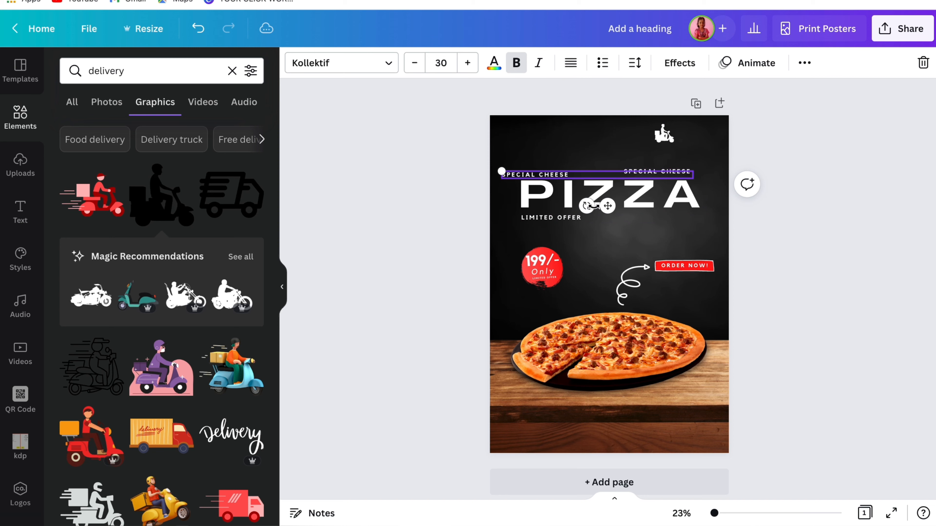
pyautogui.moveTo(591, 207); pyautogui.dragTo(779, 157)
pyautogui.tripleClick(416, 67)
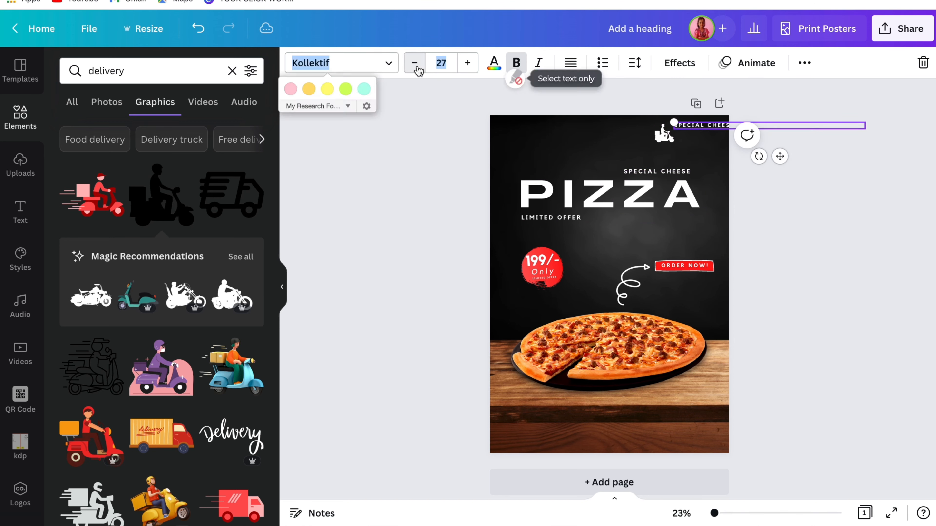
pyautogui.click(541, 134)
pyautogui.click(667, 136)
pyautogui.scroll(3, 770, 150)
pyautogui.moveTo(761, 109); pyautogui.dragTo(760, 113)
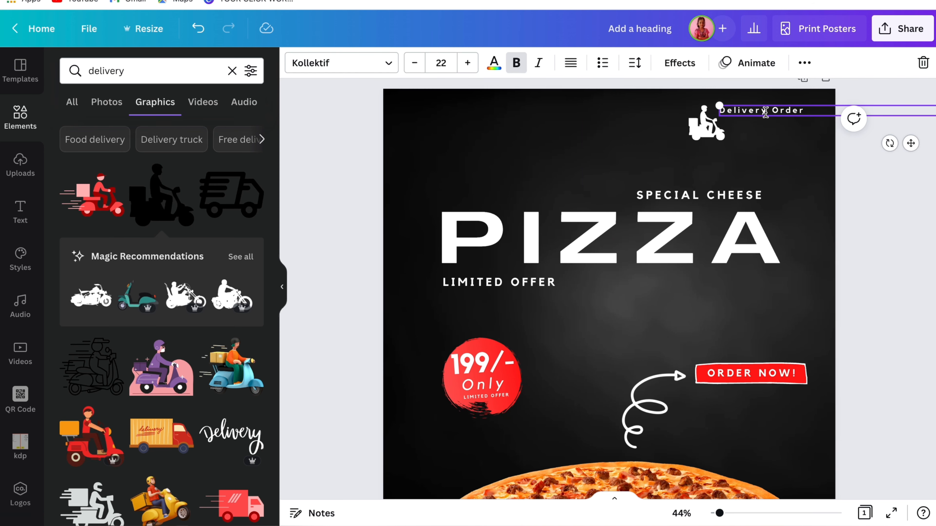
# Add a non-bold copy of the Delivery Order text beneath it with the contact phone number, and shrink the scooter icon to match
pyautogui.hotkey('ctrl', 'd')
pyautogui.moveTo(760, 120); pyautogui.dragTo(755, 125)
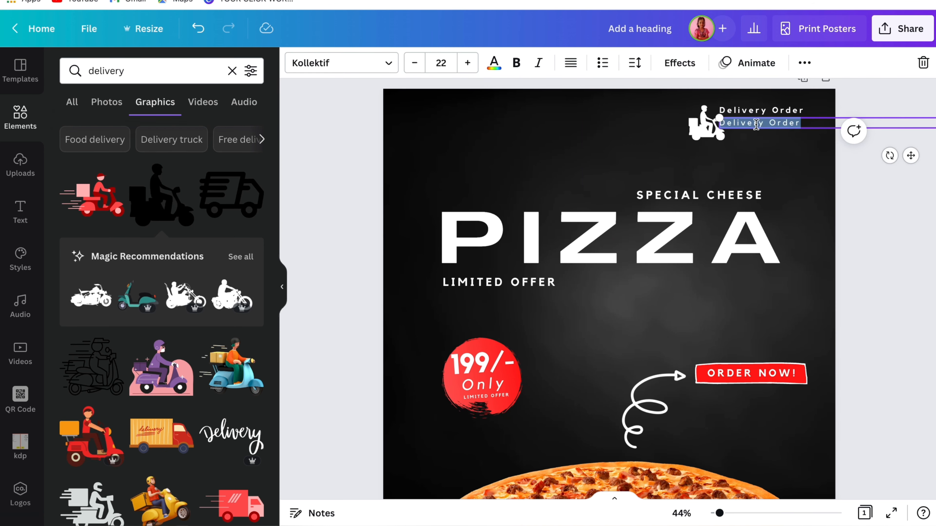
pyautogui.write('+ 1234 - 45678')
pyautogui.click(776, 172)
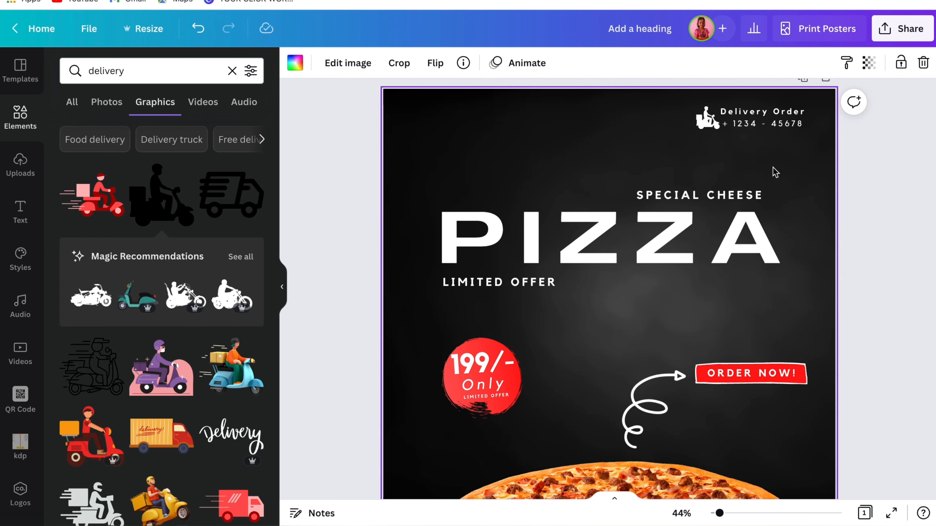
pyautogui.scroll(-3, 772, 170)
pyautogui.scroll(-3, 773, 170)
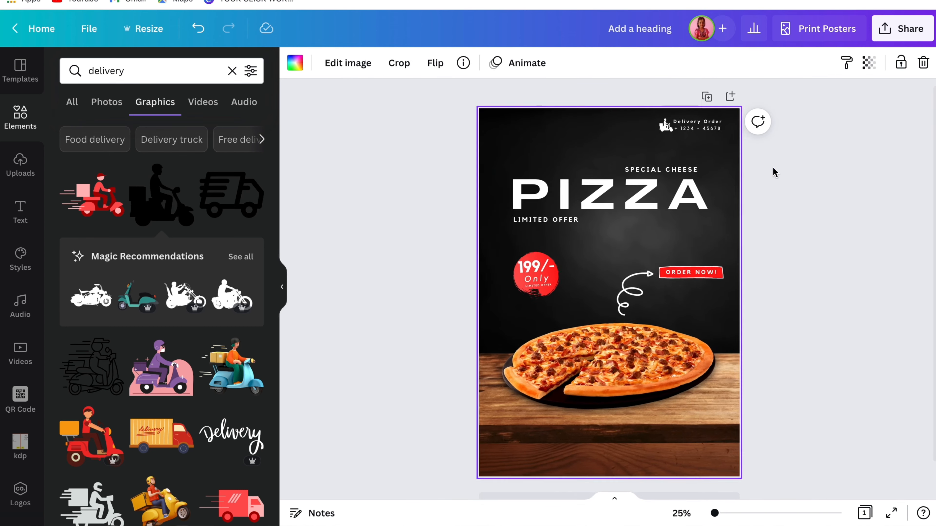
# Search the graphics for "food" and add the hexagonal emblem with crossed forks to the poster
pyautogui.scroll(2, 773, 171)
pyautogui.click(171, 72)
pyautogui.write('food')
pyautogui.press('Return')
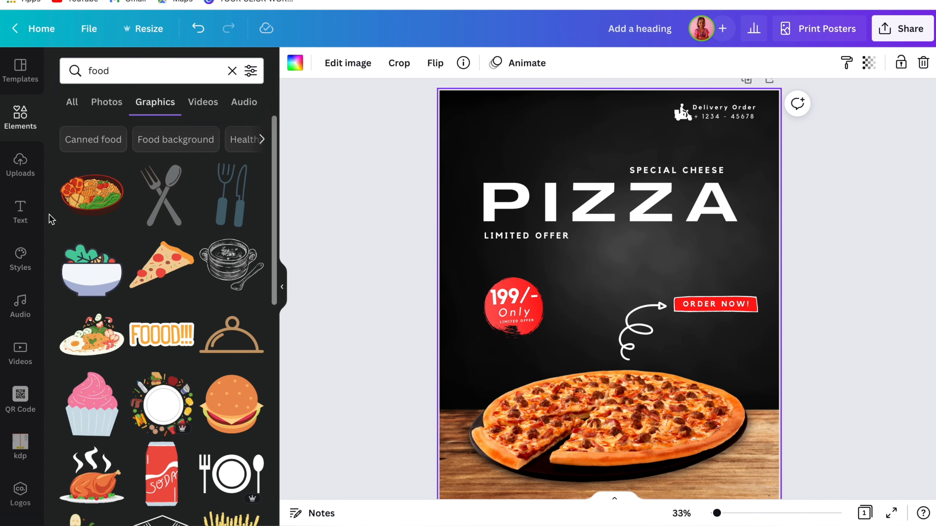
pyautogui.scroll(-10, 162, 295)
pyautogui.click(163, 195)
# Shrink the crossed-forks emblem and place it in the poster's upper left corner
pyautogui.click(294, 63)
pyautogui.moveTo(678, 391); pyautogui.dragTo(578, 305)
pyautogui.moveTo(558, 285); pyautogui.dragTo(518, 173)
pyautogui.click(398, 154)
pyautogui.scroll(-3, 389, 163)
pyautogui.scroll(2, 454, 155)
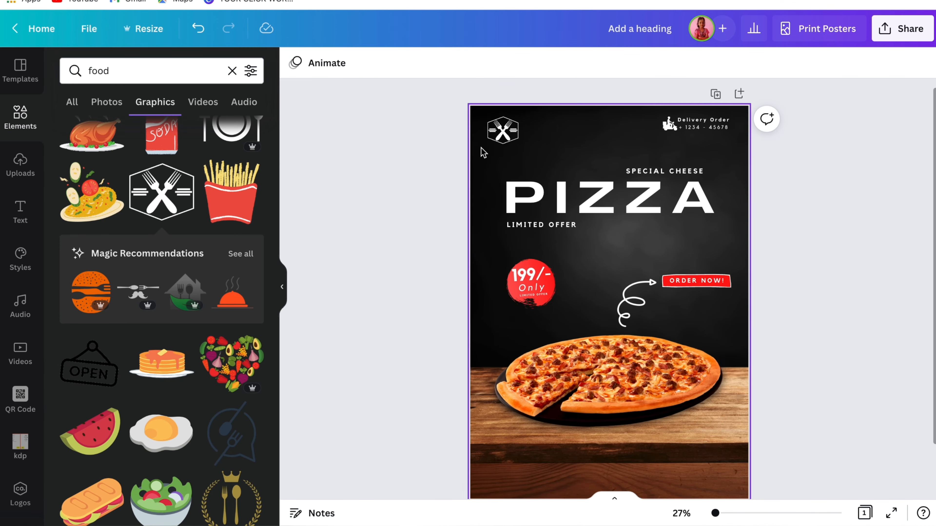
# Search the graphics for "basil" and add the realistic three-leaf basil sprig to the poster
pyautogui.doubleClick(99, 71)
pyautogui.write('basil')
pyautogui.press('Return')
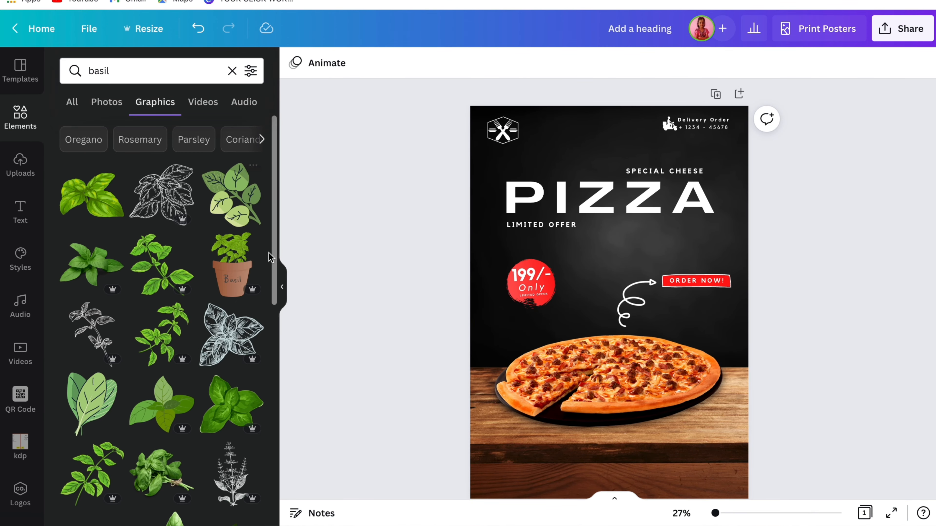
pyautogui.scroll(-3, 242, 298)
pyautogui.click(182, 405)
pyautogui.scroll(-2, 629, 298)
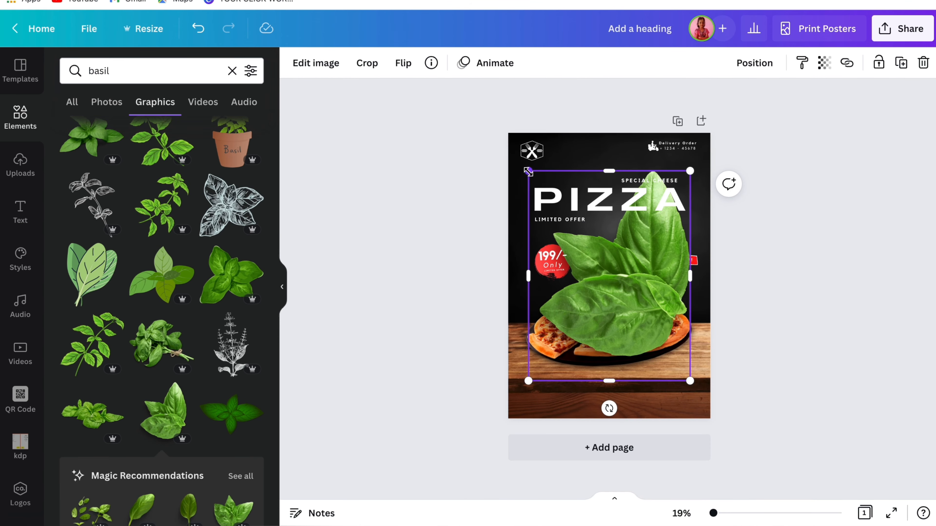
# Shrink the basil sprig and place it over the poster's lower right corner
pyautogui.moveTo(528, 170); pyautogui.dragTo(637, 311)
pyautogui.moveTo(667, 352); pyautogui.dragTo(694, 405)
pyautogui.click(824, 63)
# Blur the basil leaves with brush size 59 and a reduced intensity, and shift the sprig slightly farther past the poster's corner
pyautogui.click(316, 63)
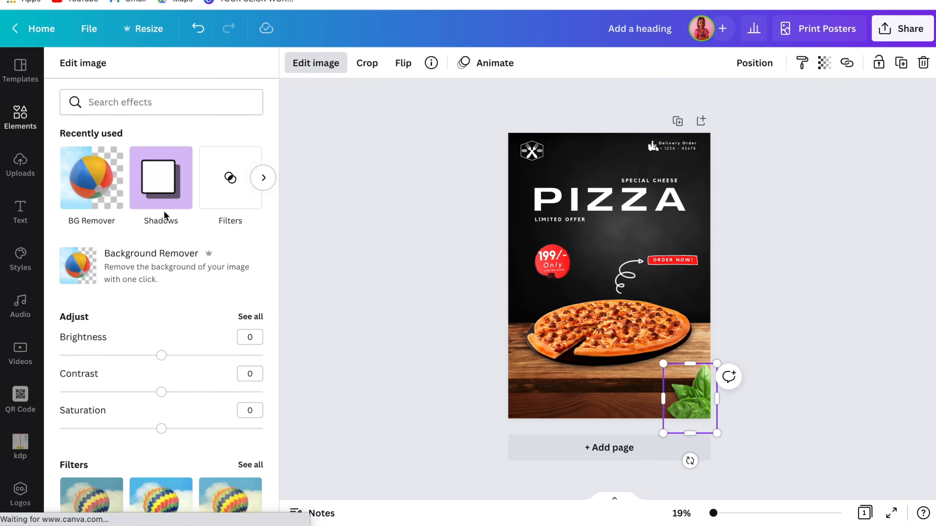
pyautogui.scroll(-10, 168, 259)
pyautogui.scroll(-10, 221, 332)
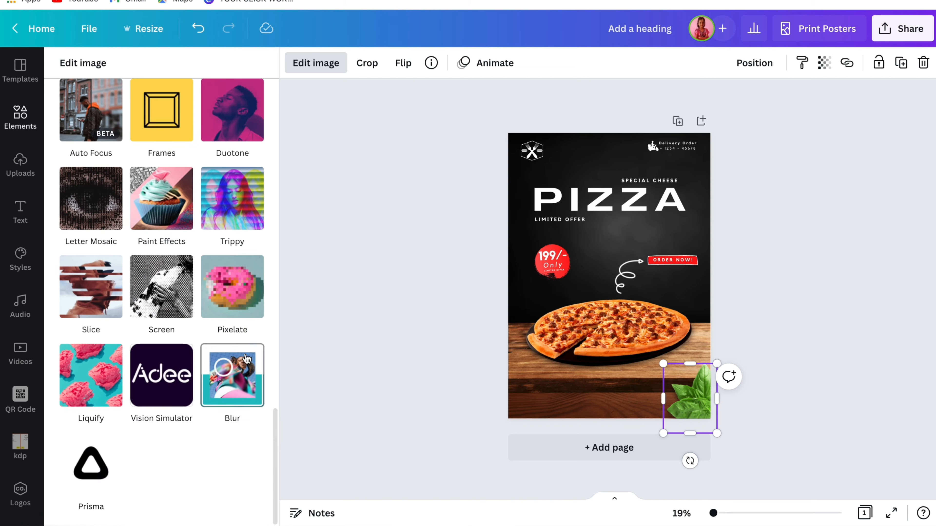
pyautogui.click(226, 394)
pyautogui.click(139, 502)
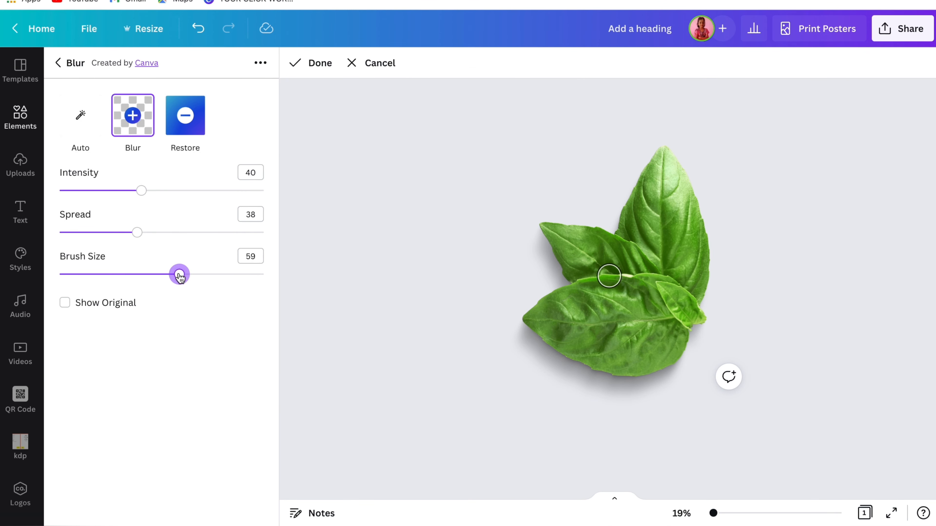
pyautogui.moveTo(531, 306)
pyautogui.mouseDown()
pyautogui.moveTo(604, 159)
pyautogui.moveTo(651, 388)
pyautogui.mouseUp()
pyautogui.moveTo(141, 191); pyautogui.dragTo(92, 191)
pyautogui.click(504, 312)
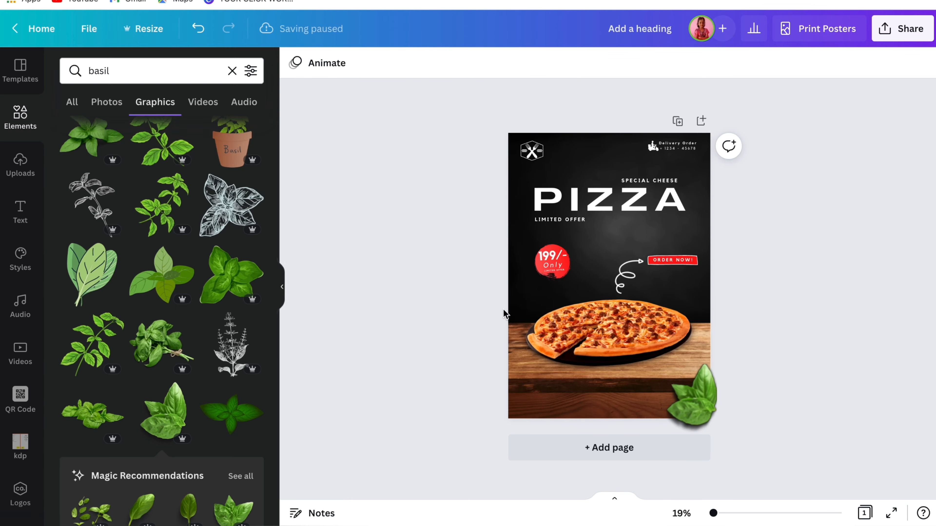
pyautogui.moveTo(702, 400); pyautogui.dragTo(717, 408)
pyautogui.click(779, 391)
# Search the elements for "tomato" and switch the results to photos
pyautogui.scroll(3, 760, 381)
pyautogui.scroll(3, 810, 405)
pyautogui.scroll(-3, 866, 432)
pyautogui.tripleClick(131, 69)
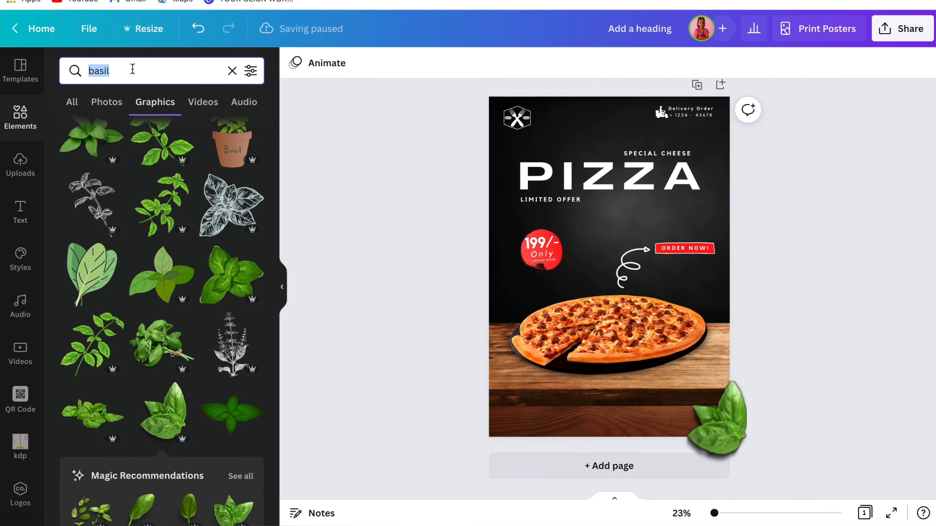
pyautogui.write('tomato')
pyautogui.press('Return')
pyautogui.scroll(-8, 131, 301)
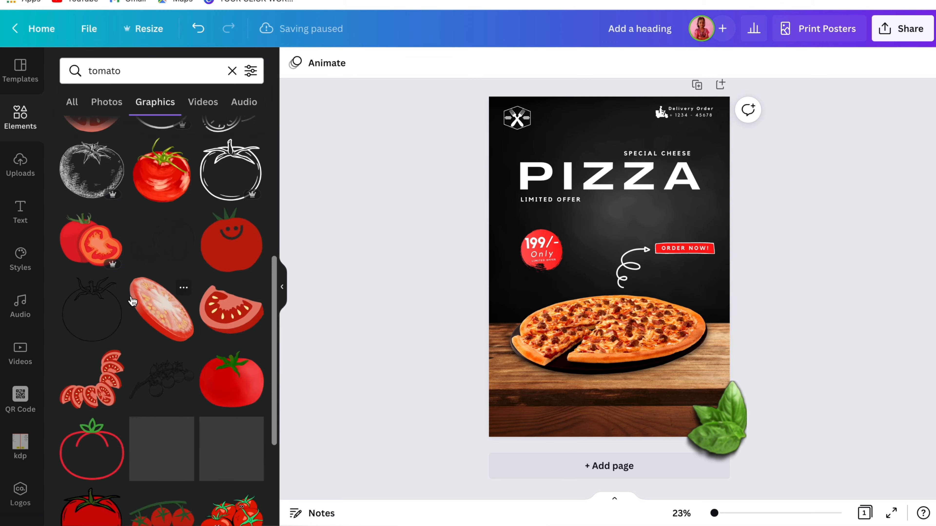
pyautogui.scroll(8, 132, 303)
pyautogui.click(107, 101)
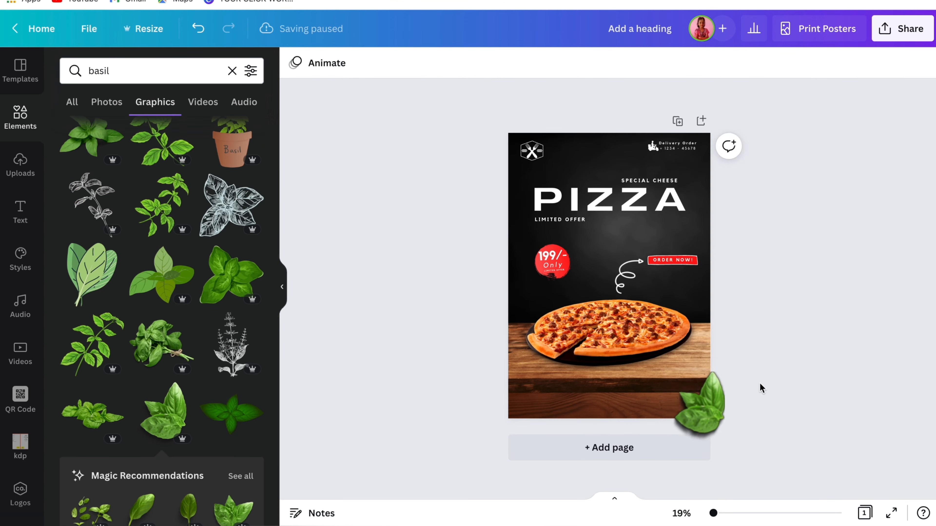
pyautogui.scroll(-3, 758, 384)
pyautogui.tripleClick(192, 69)
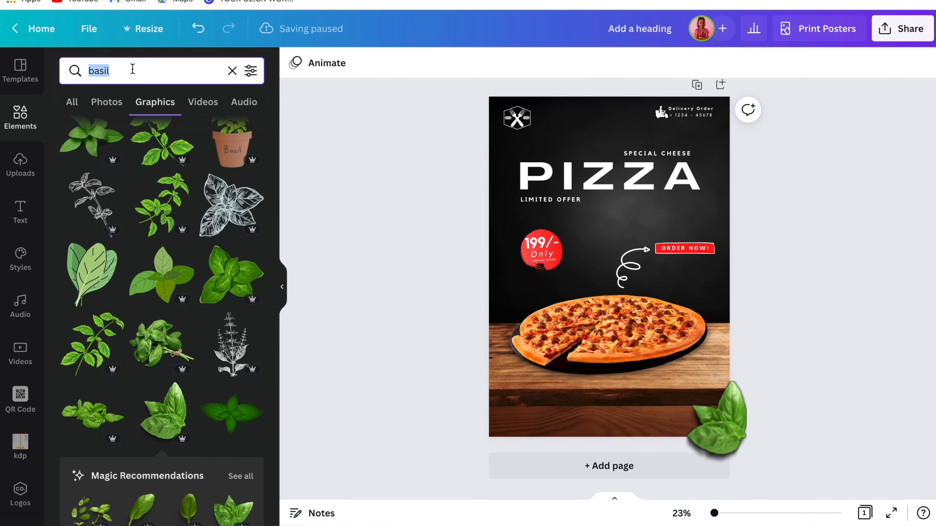
pyautogui.write('tomato')
pyautogui.press('Return')
pyautogui.click(106, 102)
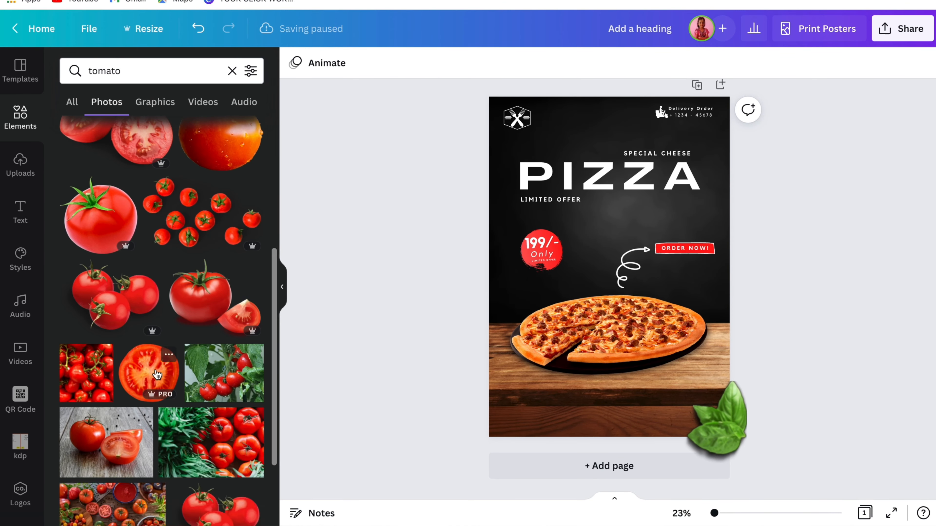
# Add the round tomato slice photo across the poster's upper edge, then resize and tilt it
pyautogui.moveTo(149, 373); pyautogui.dragTo(597, 85)
pyautogui.moveTo(594, 149); pyautogui.dragTo(578, 147)
pyautogui.moveTo(595, 107); pyautogui.dragTo(605, 114)
# Apply the Blur effect to the tomato slice at the poster's upper edge
pyautogui.click(315, 63)
pyautogui.click(90, 179)
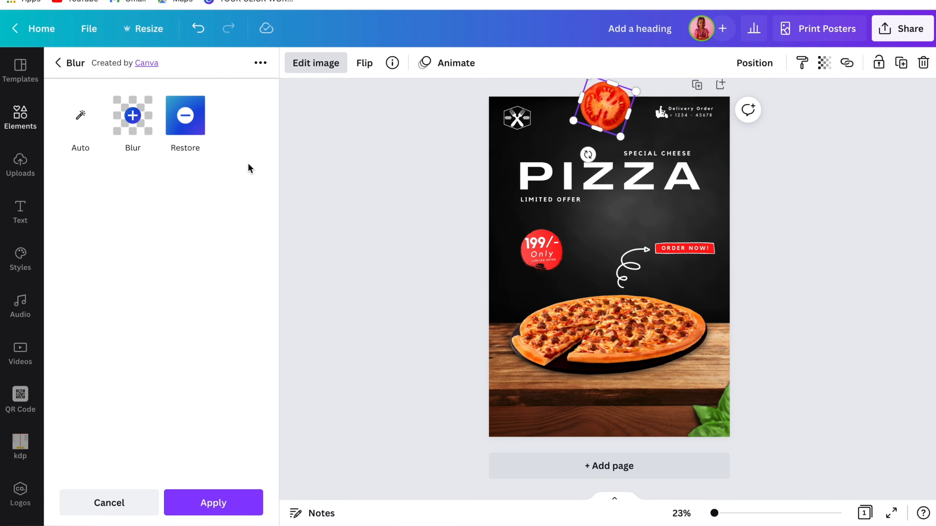
pyautogui.click(591, 238)
# Place a copy of the basil sprig over the poster's left edge and a copy of the tomato slice over its right edge
pyautogui.moveTo(724, 416); pyautogui.dragTo(476, 236)
pyautogui.moveTo(601, 114); pyautogui.dragTo(794, 203)
pyautogui.moveTo(639, 98); pyautogui.dragTo(605, 97)
pyautogui.moveTo(711, 414); pyautogui.dragTo(511, 402)
pyautogui.click(316, 63)
pyautogui.click(96, 198)
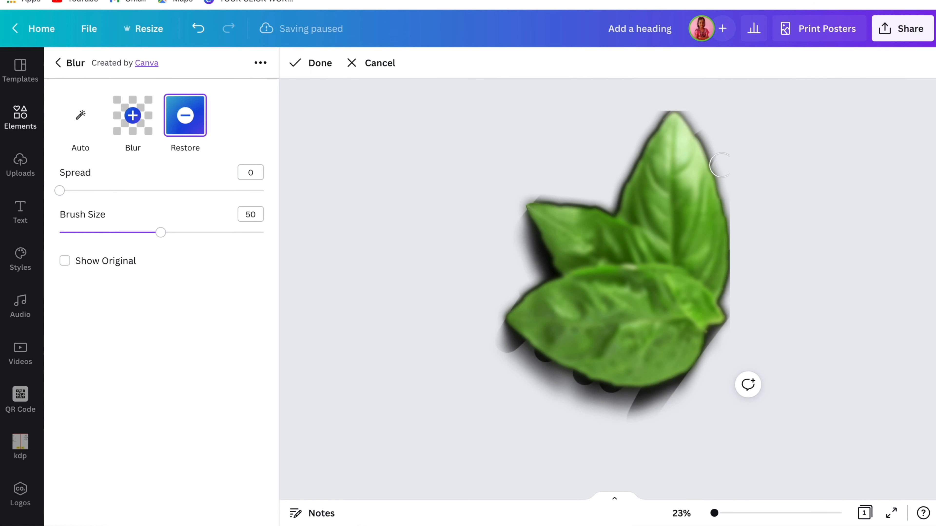
pyautogui.click(56, 65)
pyautogui.press('Delete')
# Search the photos for "basil" and try a small basil sprig on the wooden table at the poster's lower left
pyautogui.click(232, 71)
pyautogui.write('bas')
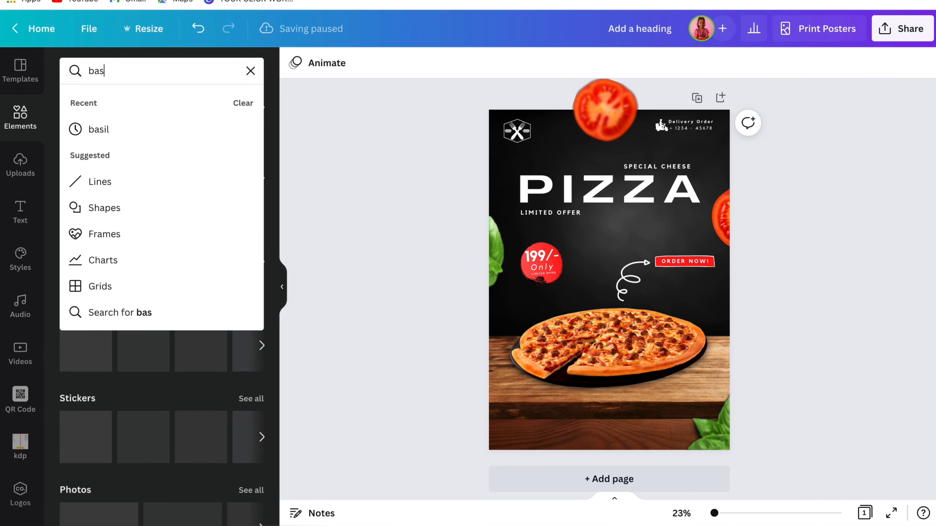
pyautogui.click(98, 130)
pyautogui.scroll(-1, 196, 434)
pyautogui.scroll(3, 733, 112)
pyautogui.scroll(-2, 733, 113)
pyautogui.scroll(1, 98, 163)
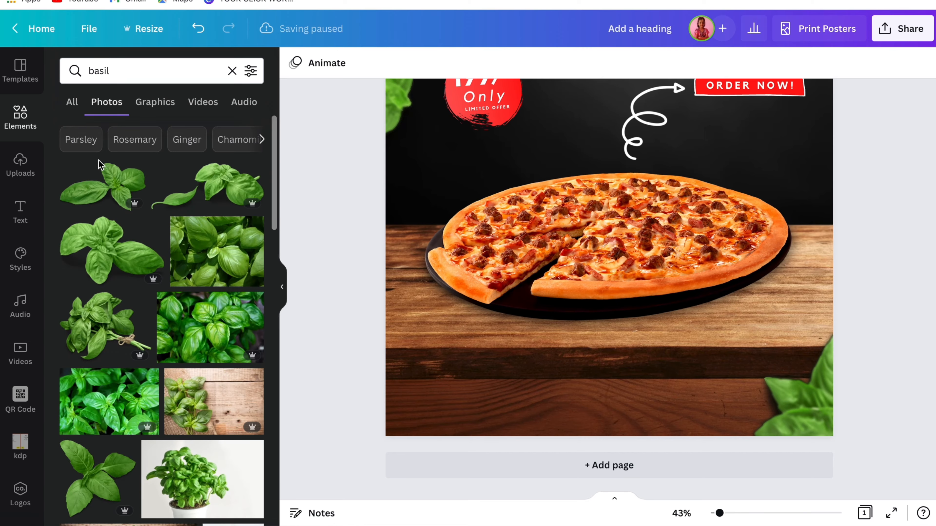
pyautogui.scroll(-3, 219, 293)
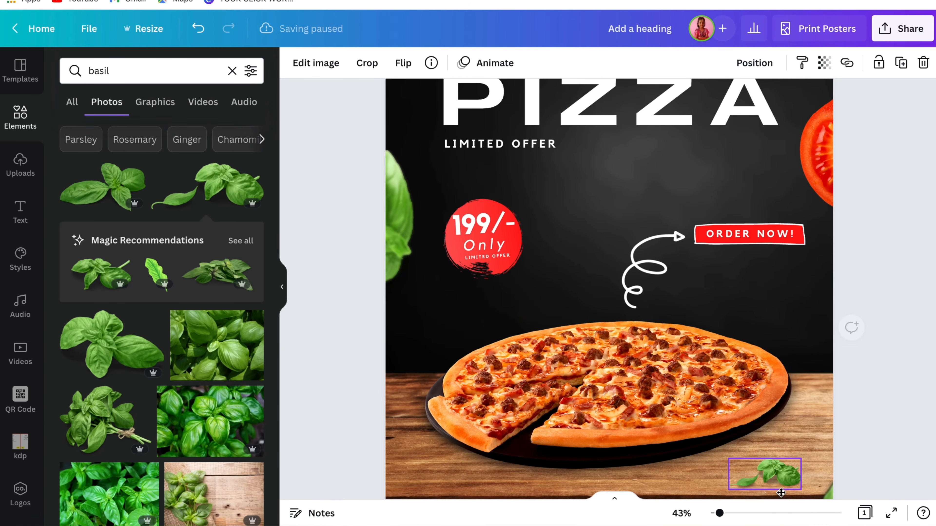
pyautogui.moveTo(781, 493); pyautogui.dragTo(444, 474)
pyautogui.scroll(-5, 444, 473)
pyautogui.click(324, 370)
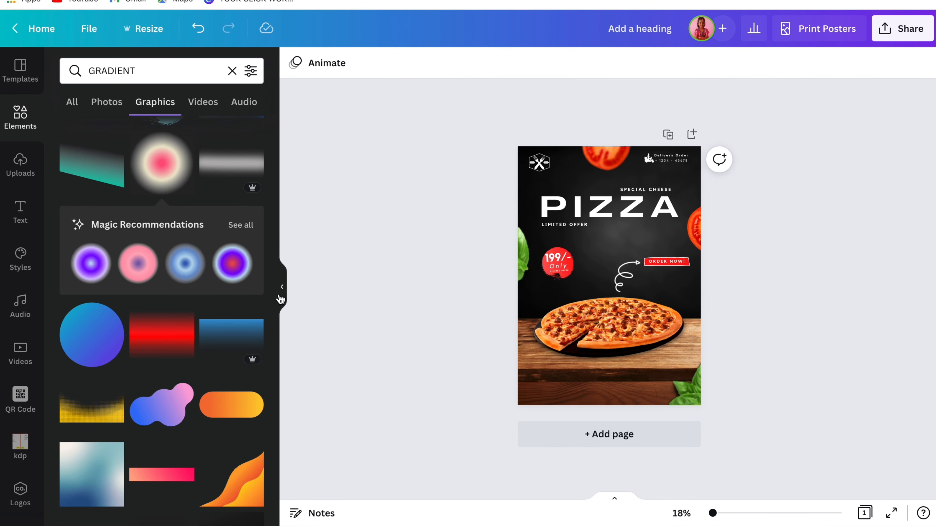
# Preview the finished pizza poster in full-screen view
pyautogui.click(281, 287)
pyautogui.click(890, 513)
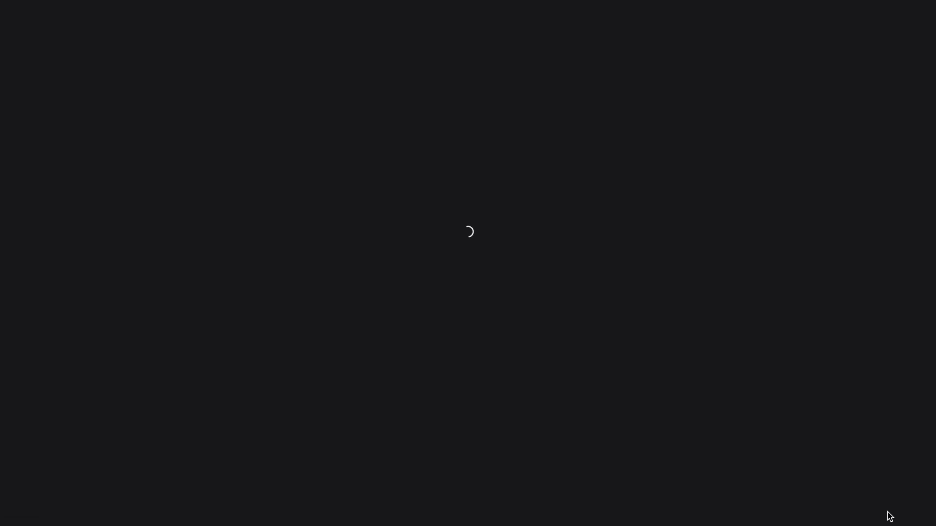